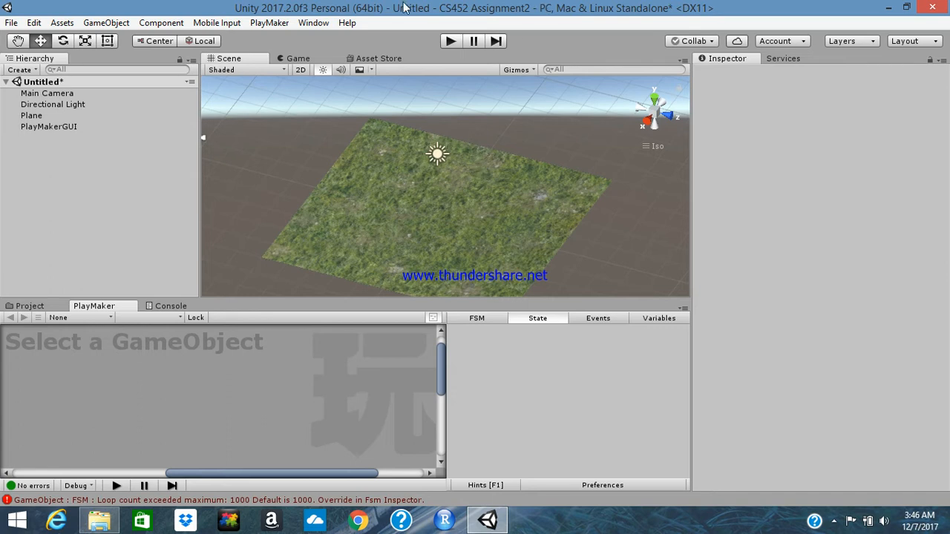
- Add a cube as a child of the Plane and raise it to a Y position of about 0.77
double_click(31, 115)
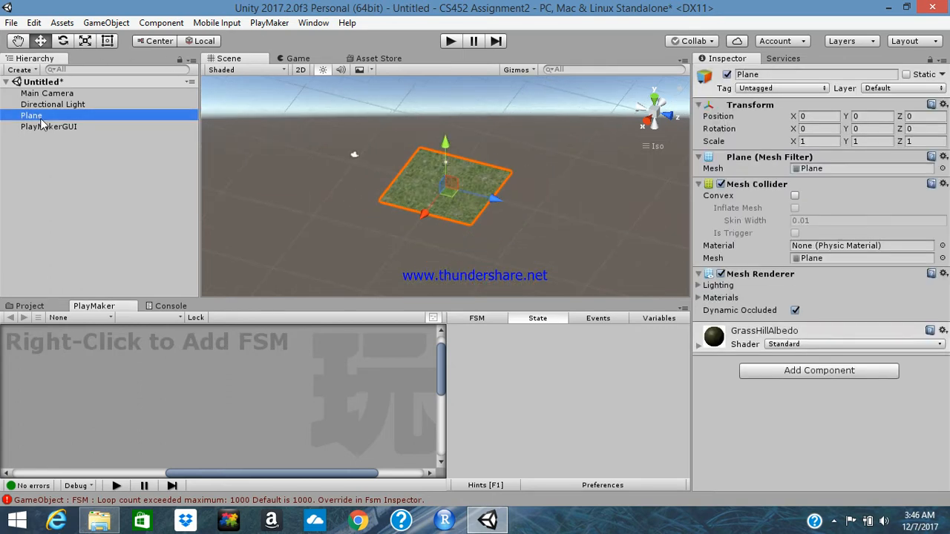
right_click(37, 116)
mouse_move(134, 249)
click(178, 250)
mouse_move(447, 144)
mouse_down()
mouse_move(450, 121)
mouse_move(441, 152)
mouse_up()
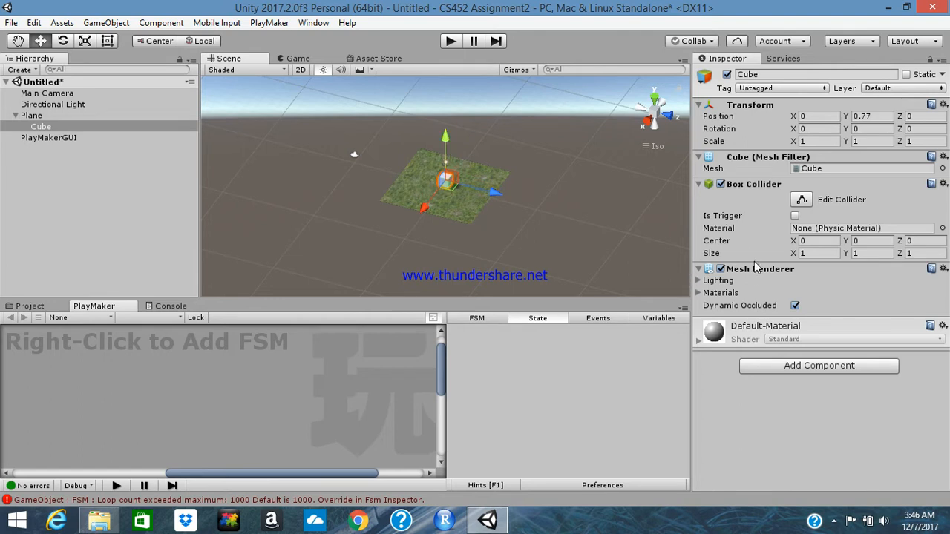
- Make the cube's Box Collider a trigger and add a Rigidbody with Use Gravity turned off
click(794, 216)
click(799, 369)
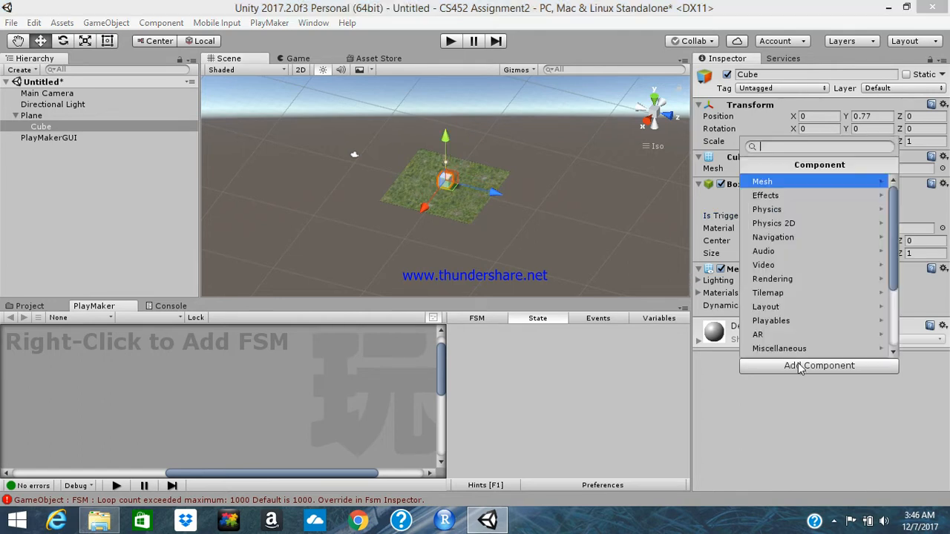
click(807, 210)
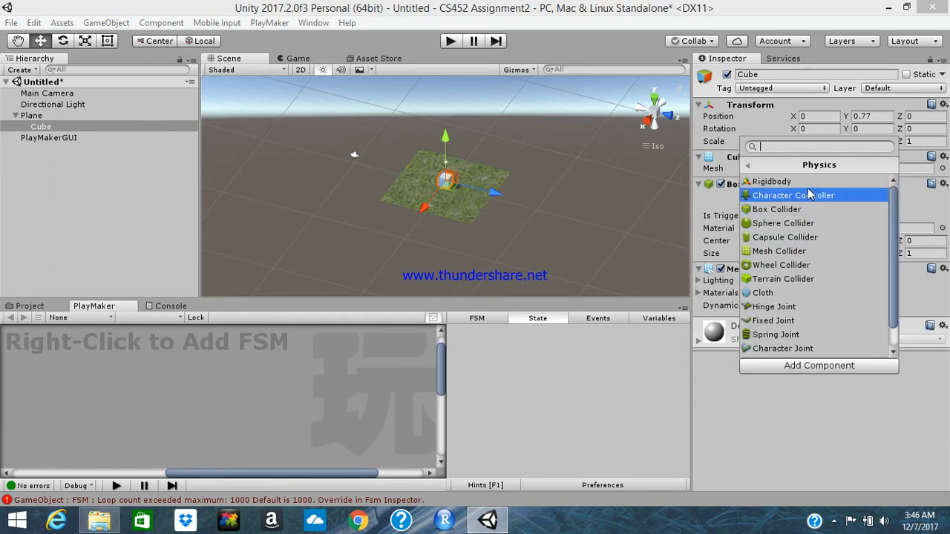
click(807, 184)
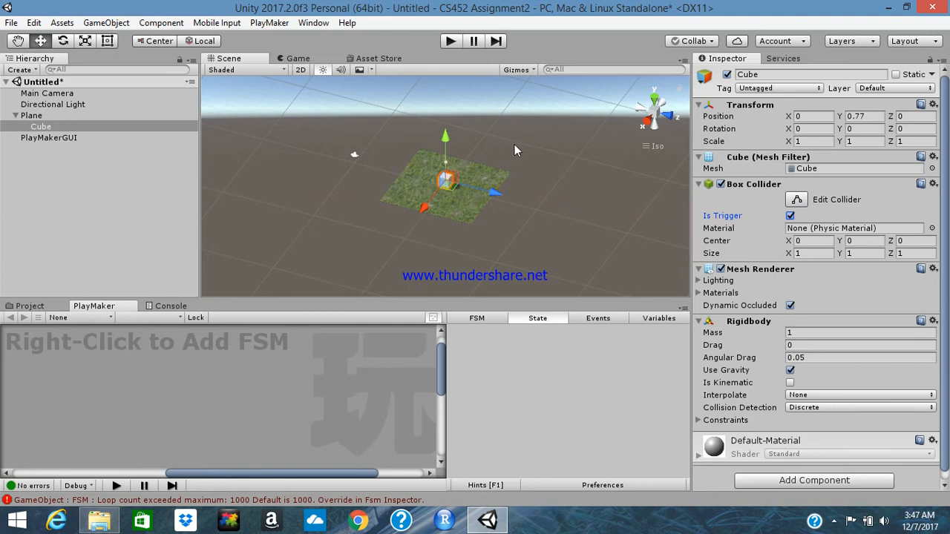
click(791, 370)
- Apply the red New Material from the Assets folder to the cube
right_click(112, 333)
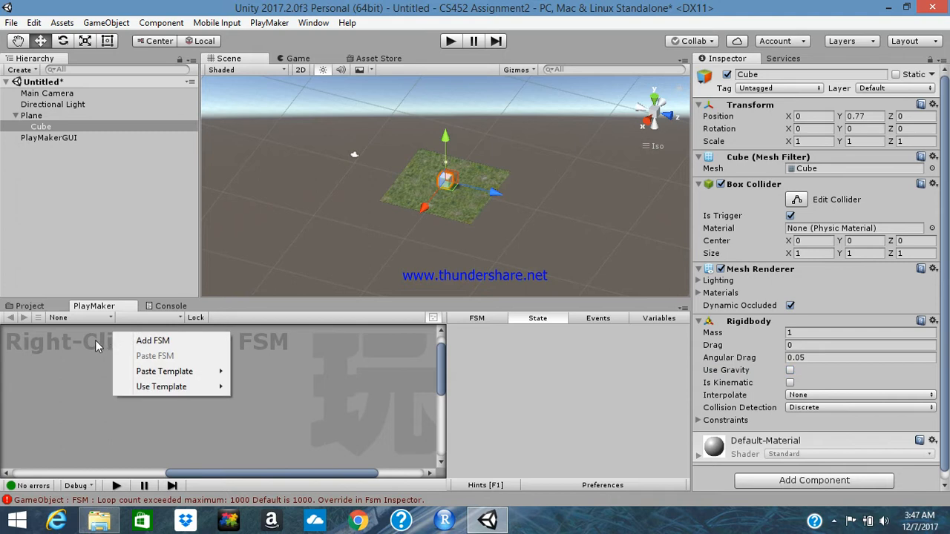
click(30, 306)
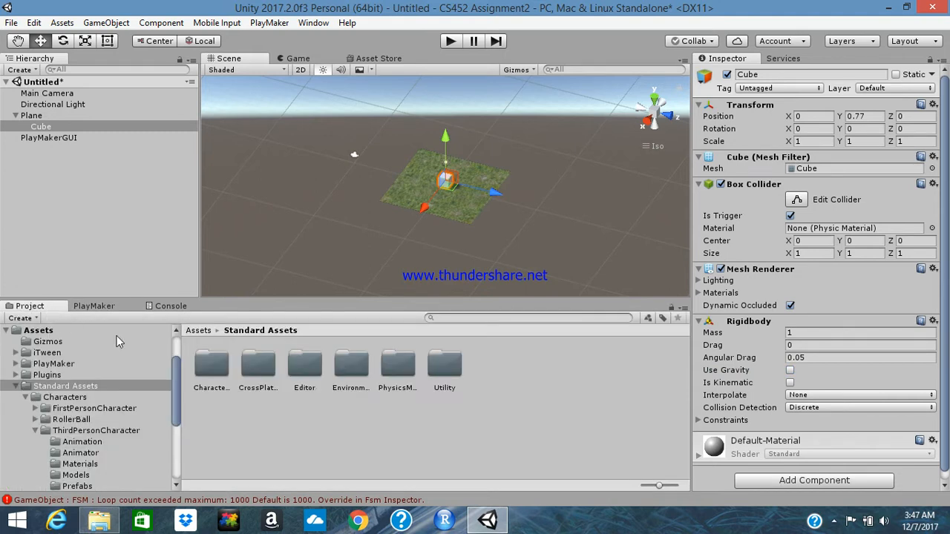
click(202, 331)
drag(444, 364, 444, 180)
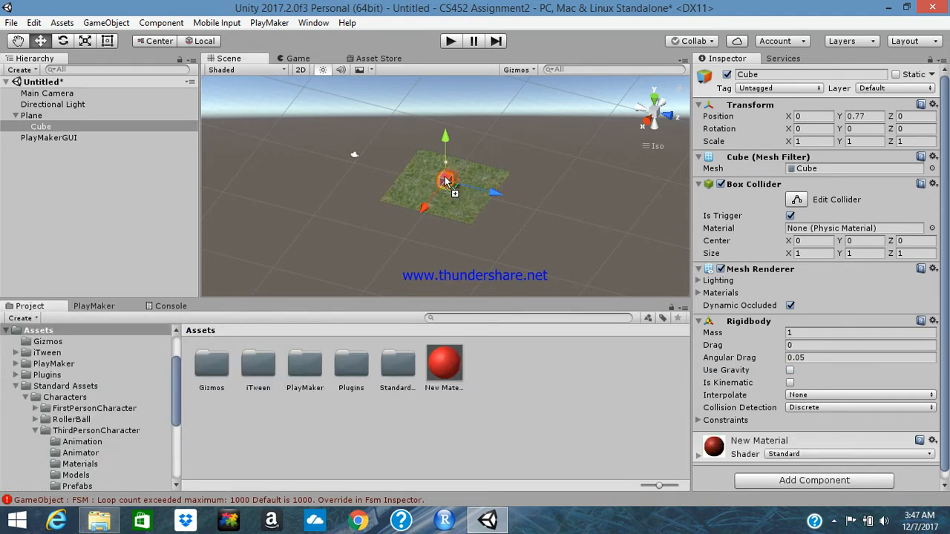
- Add a PlayMaker FSM to the Cube and give State 1 a FINISHED transition
click(80, 139)
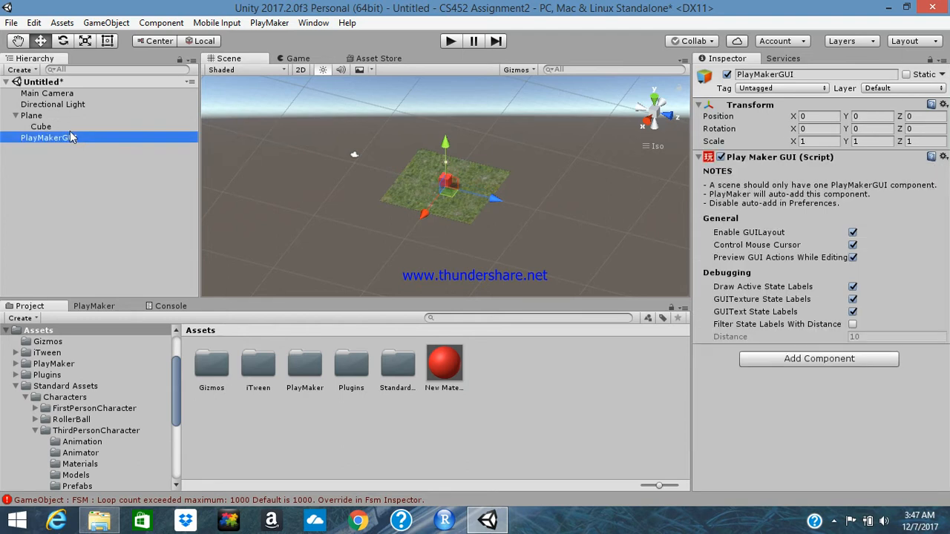
click(43, 126)
click(98, 305)
right_click(154, 359)
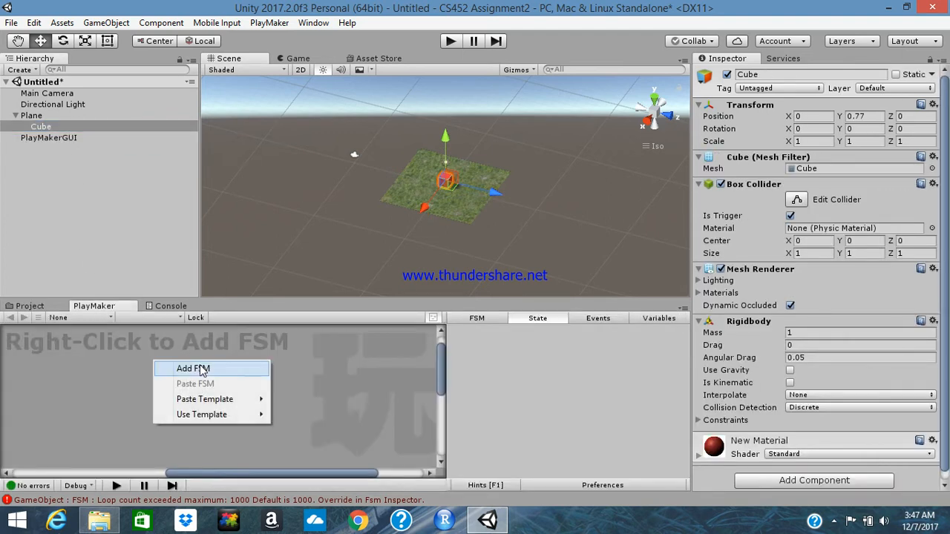
click(202, 369)
right_click(97, 407)
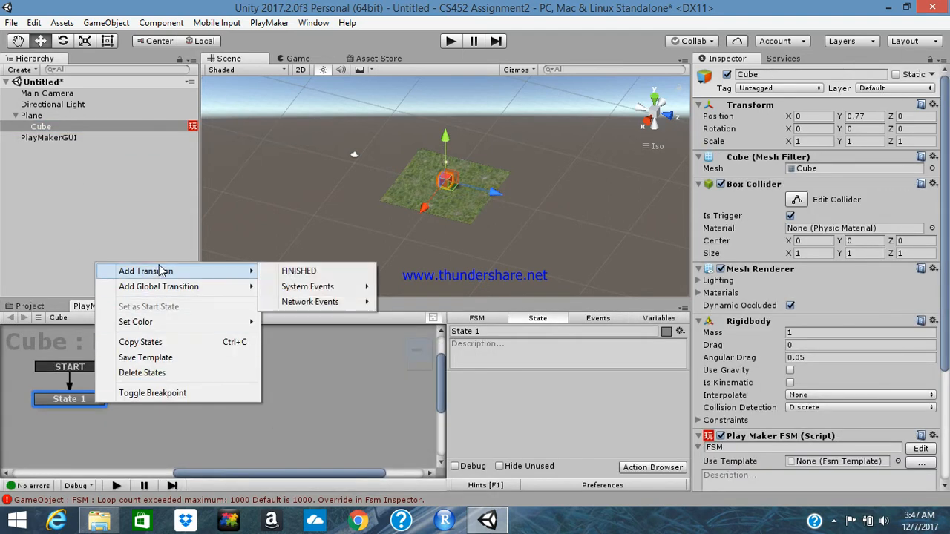
click(299, 271)
- Add a second state to the Cube's FSM and place it directly below State 1
right_click(91, 427)
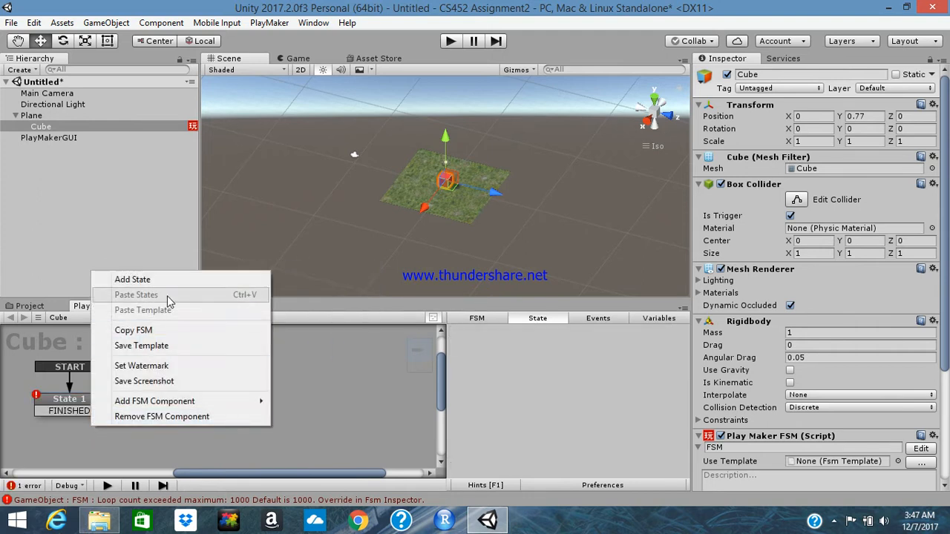
click(145, 279)
drag(122, 431, 73, 429)
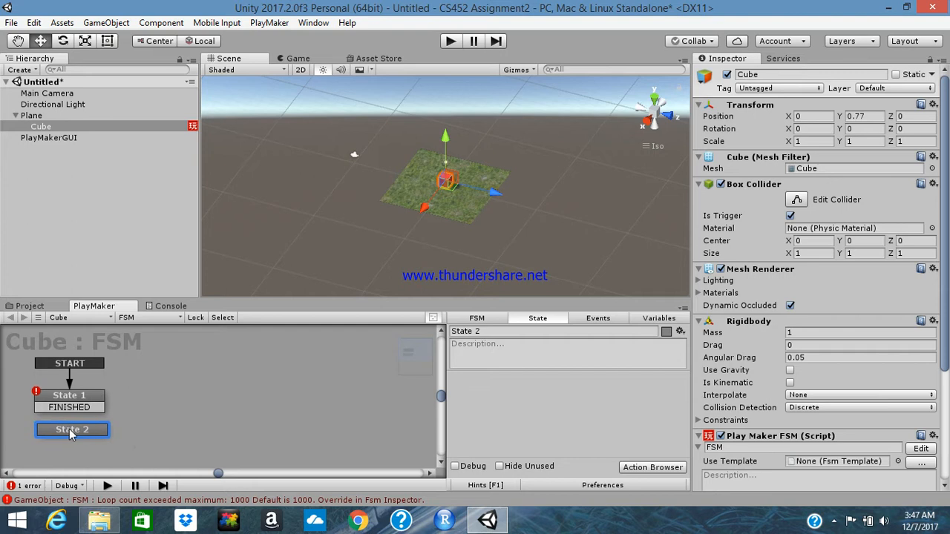
right_click(67, 446)
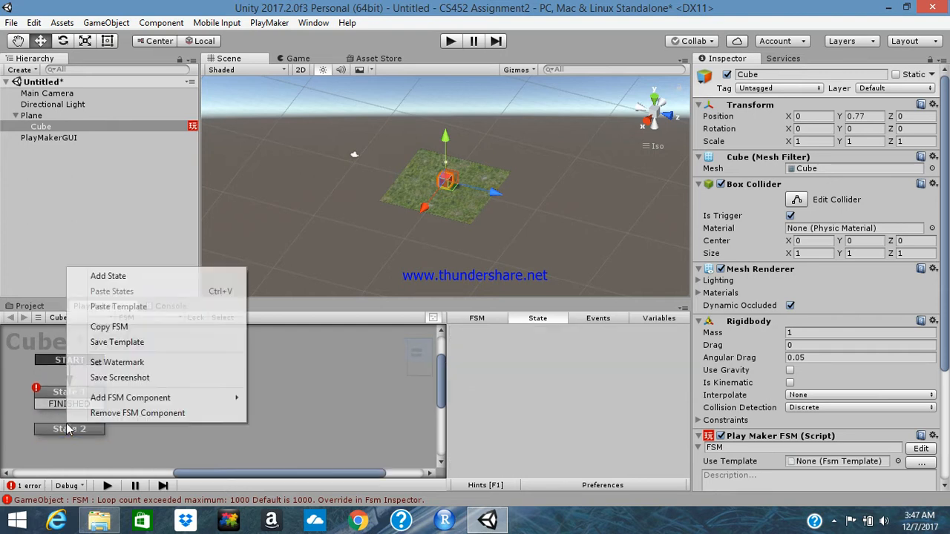
click(141, 278)
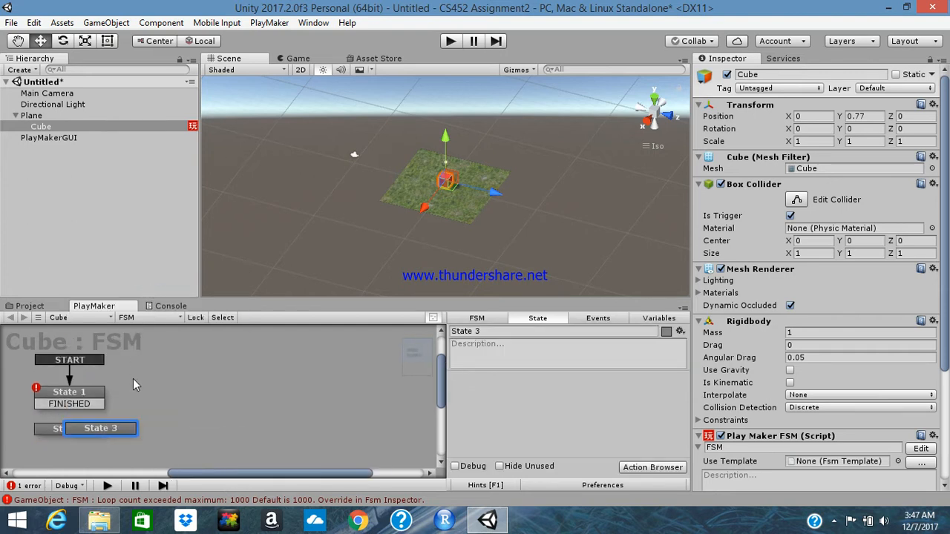
key(Delete)
- Add a FINISHED transition to State 2 and link the FINISHED transitions of both states to each other in a loop
right_click(87, 430)
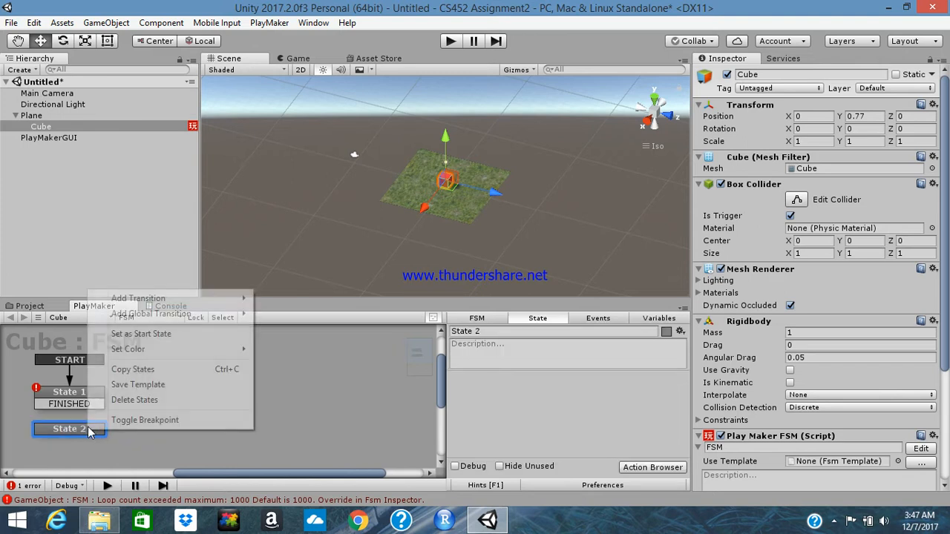
mouse_move(189, 300)
click(291, 299)
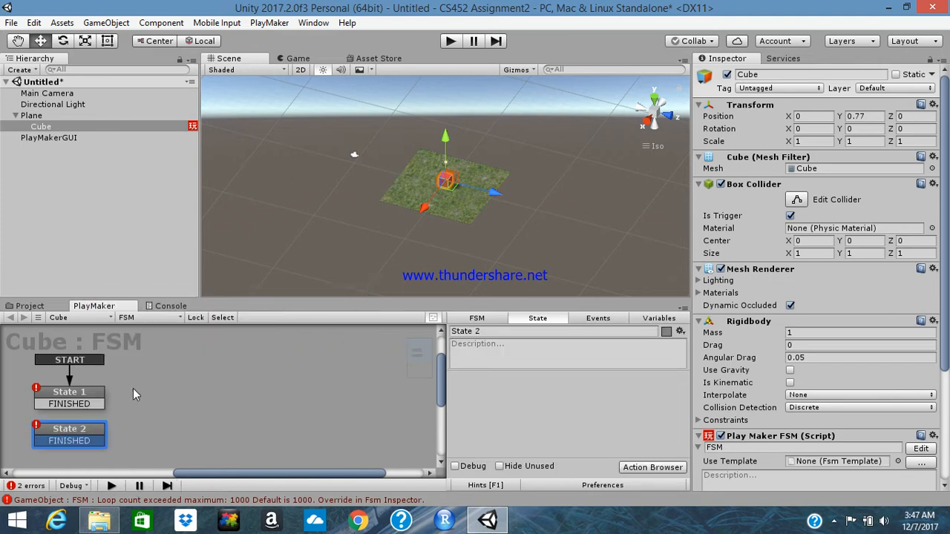
mouse_move(106, 403)
mouse_down()
mouse_move(113, 433)
mouse_move(55, 409)
mouse_move(49, 434)
mouse_move(28, 406)
mouse_move(63, 388)
mouse_up()
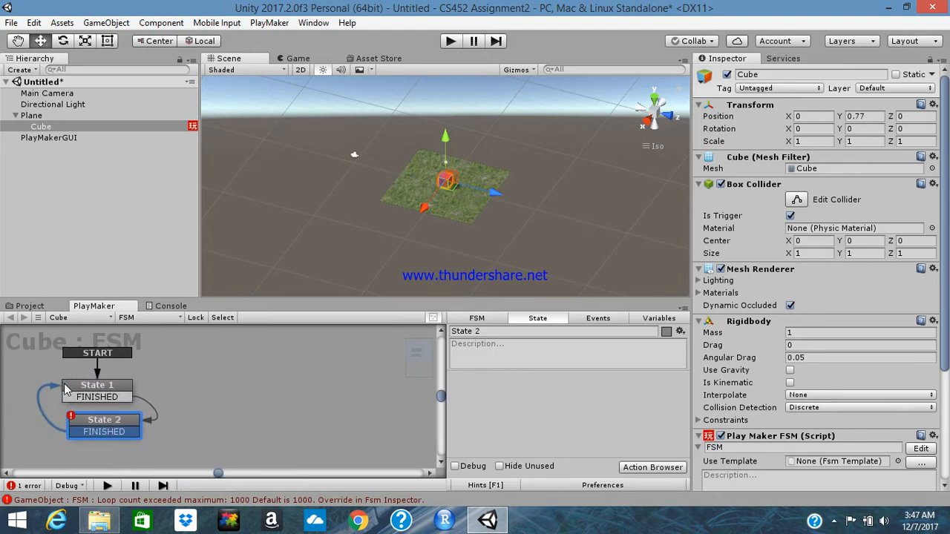
mouse_move(109, 424)
mouse_down()
mouse_move(102, 429)
mouse_move(119, 425)
mouse_up()
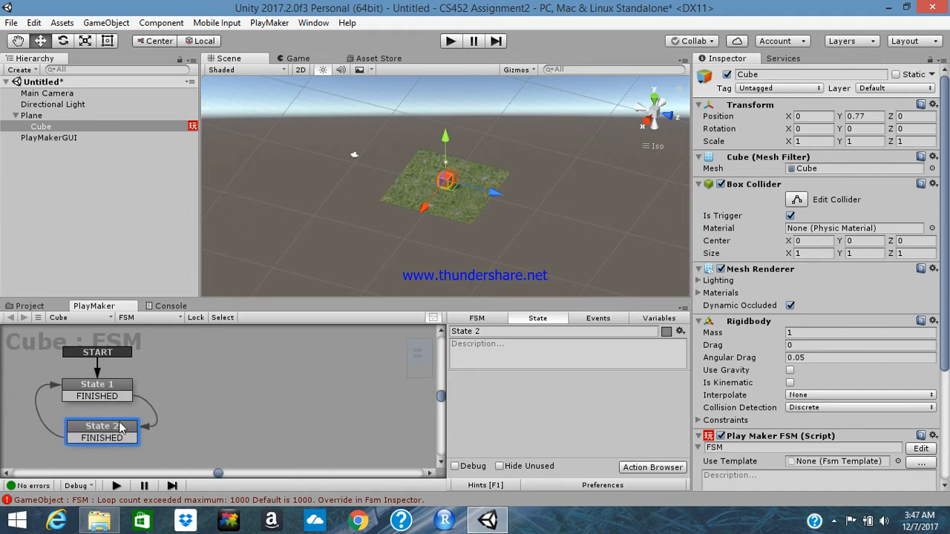
- Rename State 1 as "Rnadom and Update Velocity"
click(108, 389)
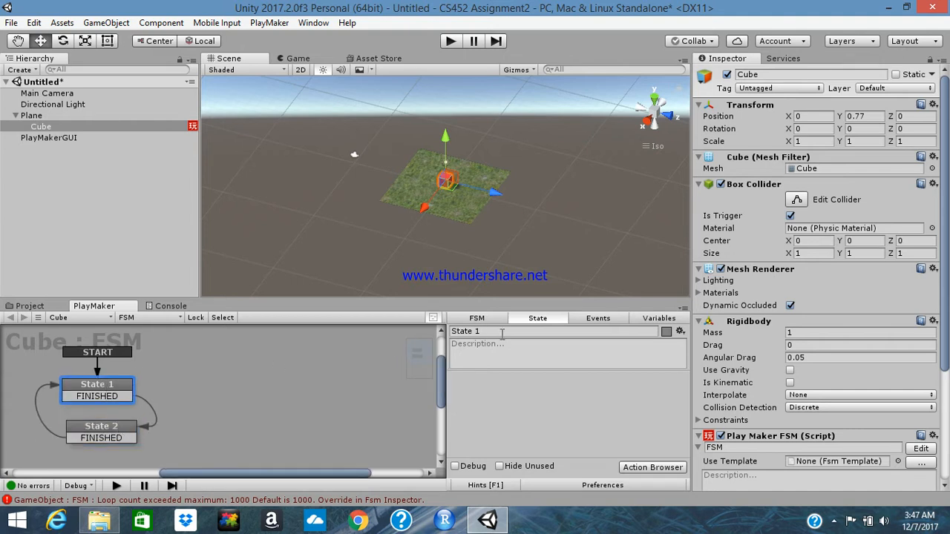
click(502, 331)
text(Rnadom and U)
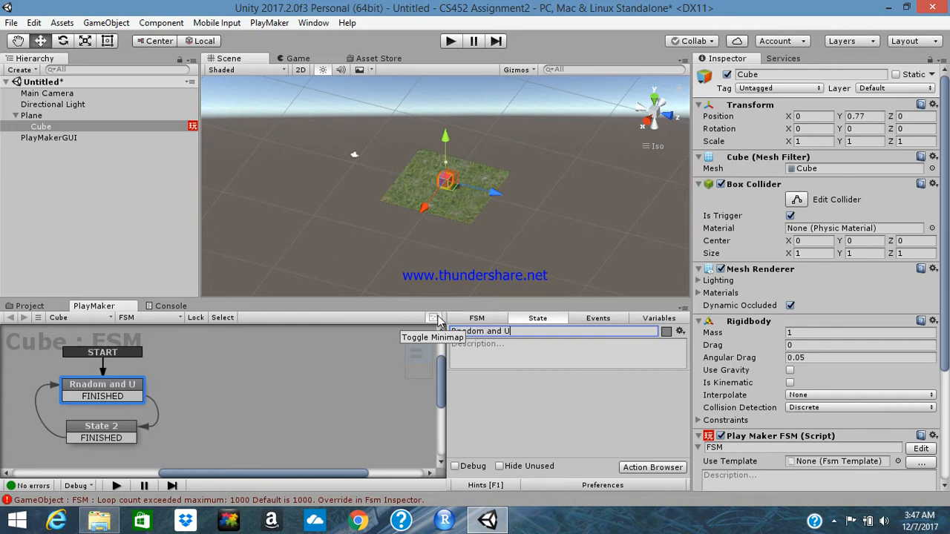
text(pdat)
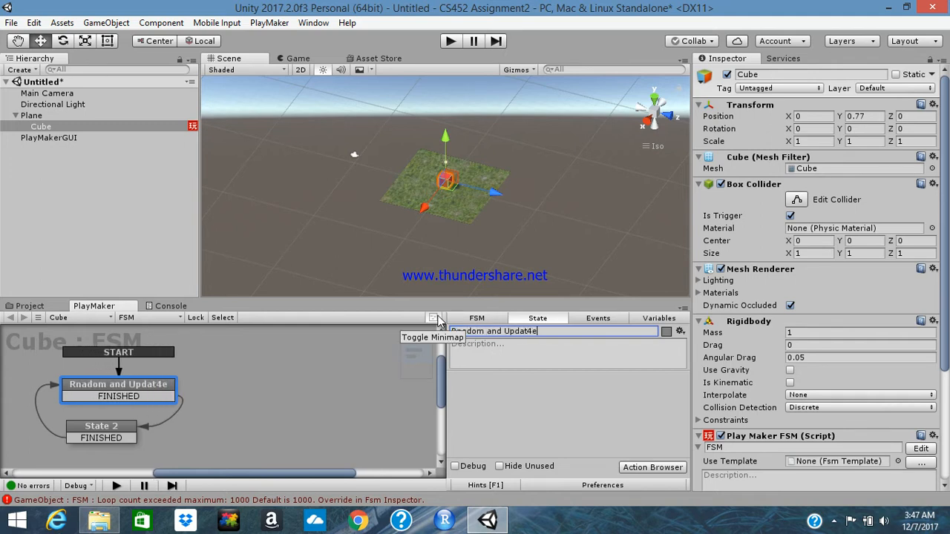
text(e Velc)
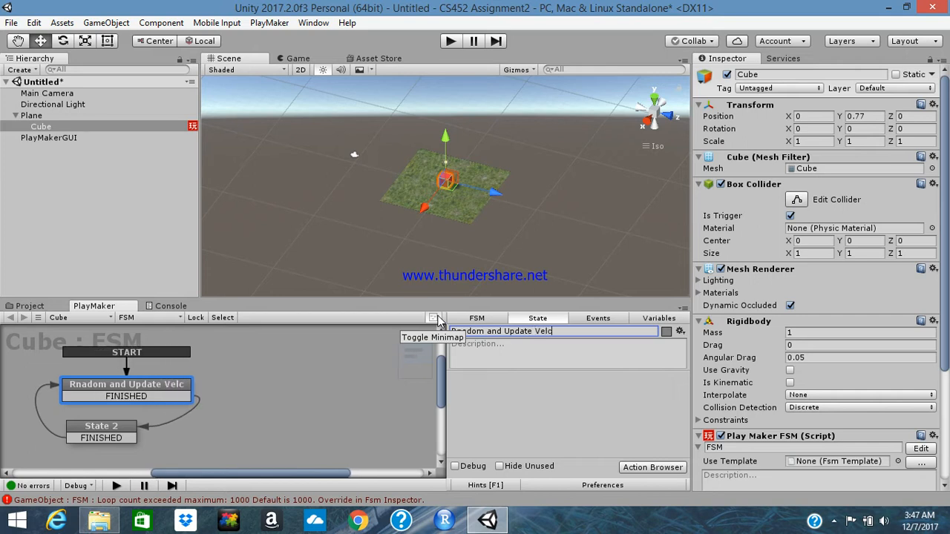
key(BackSpace)
text(ocuty)
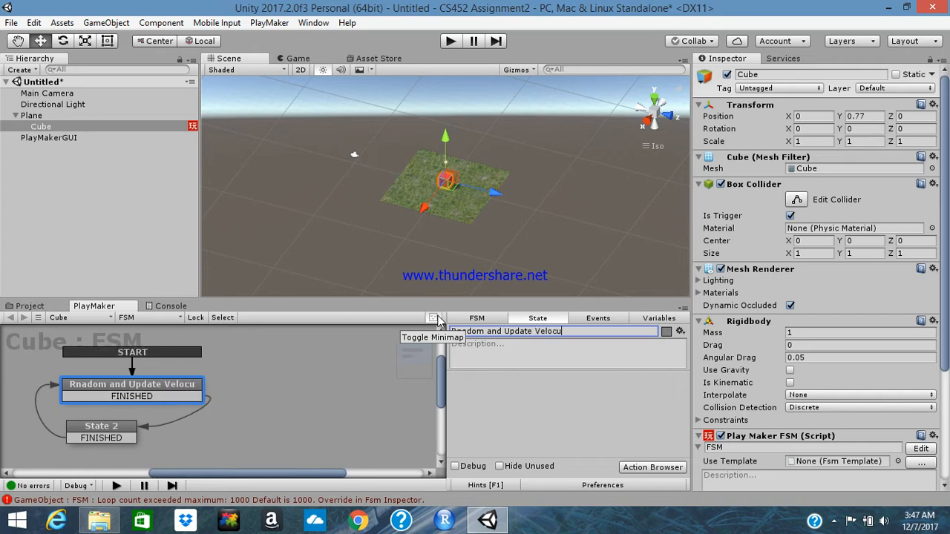
key(BackSpace)
key(BackSpace)
key(BackSpace)
text(ity)
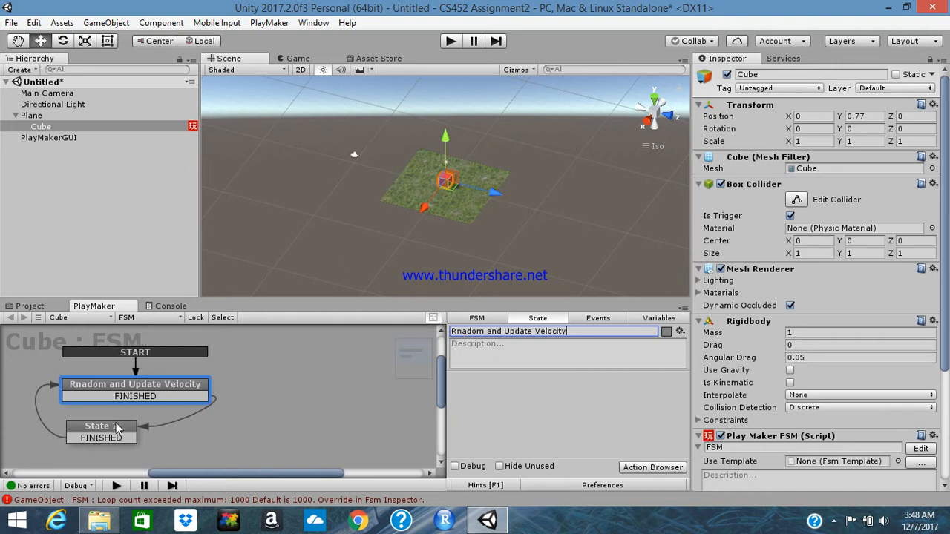
- Center State 2 below the first state and rename it as "Dummy state"
drag(116, 429, 142, 424)
click(528, 332)
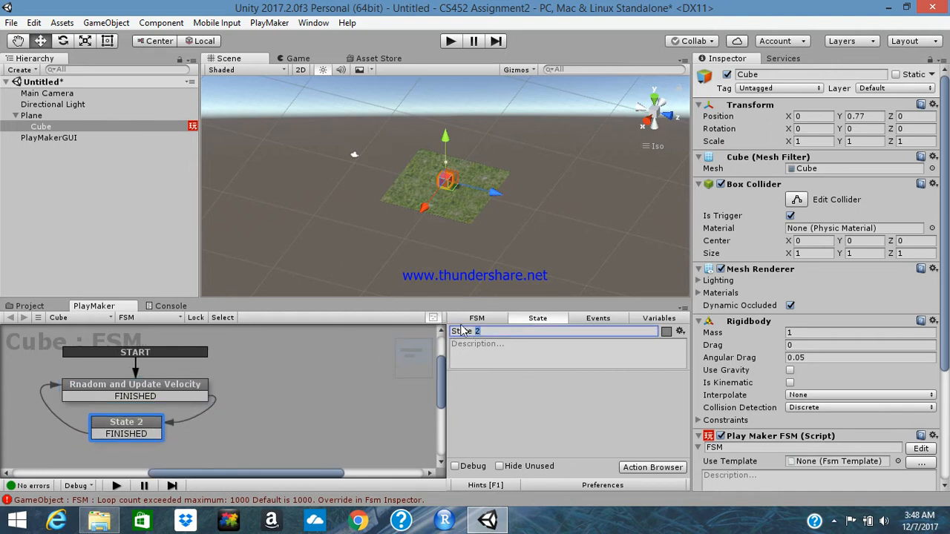
text(Dummy state)
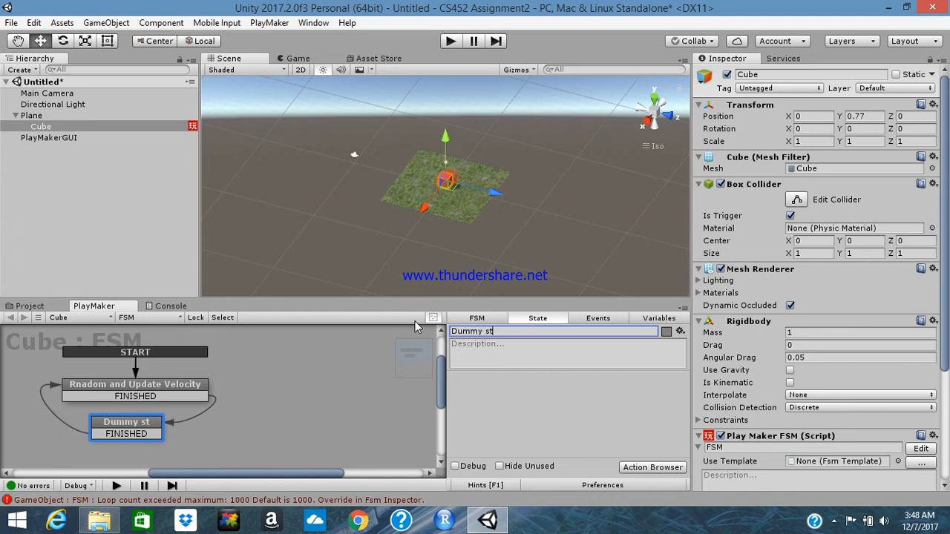
- Delete the existing global variables score_Str, score and cube1_x
click(169, 387)
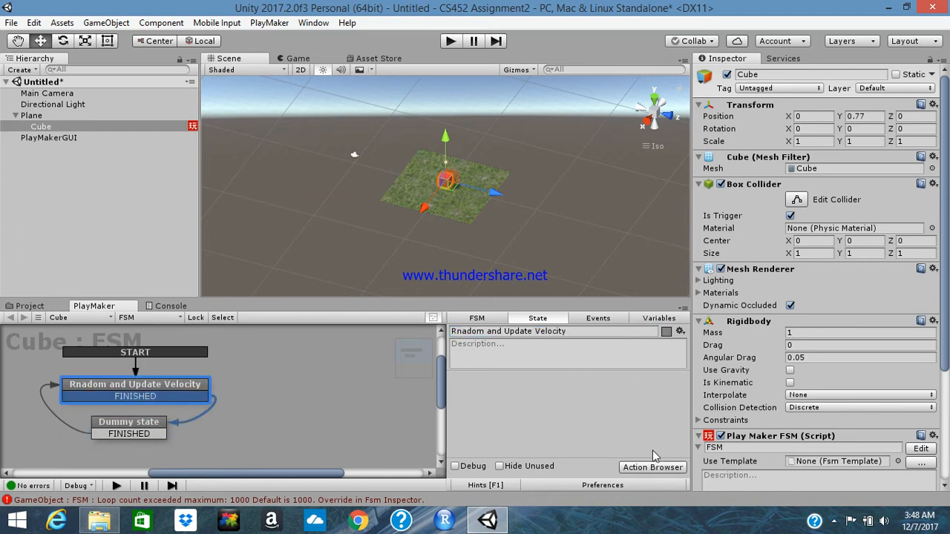
click(659, 318)
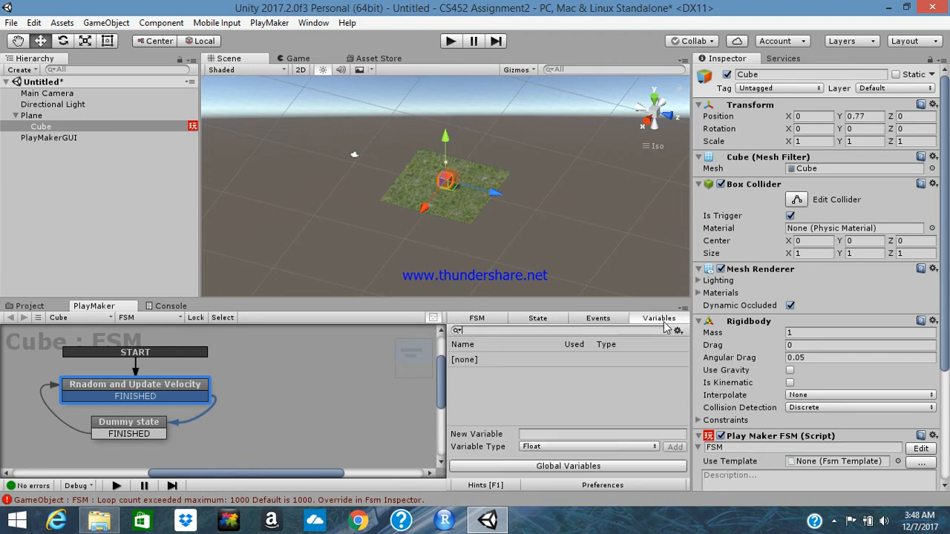
click(603, 466)
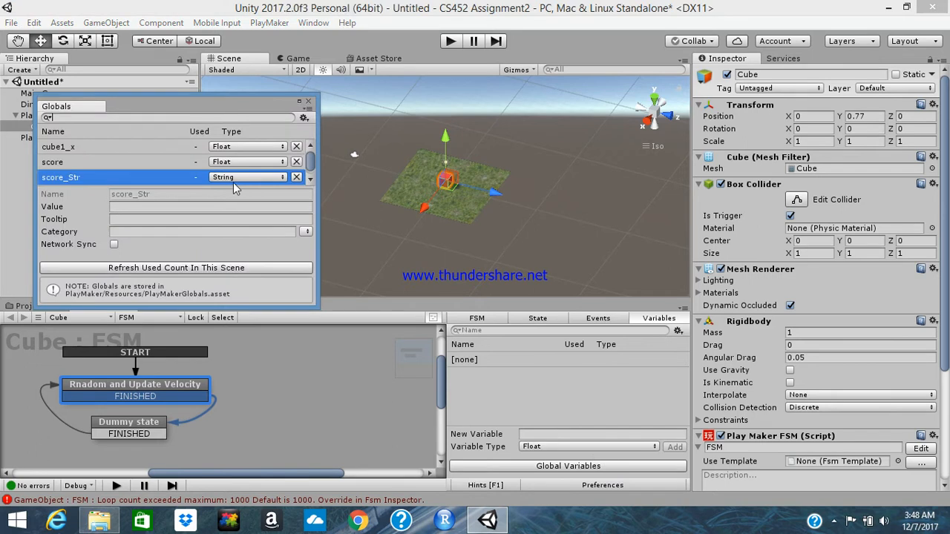
click(295, 177)
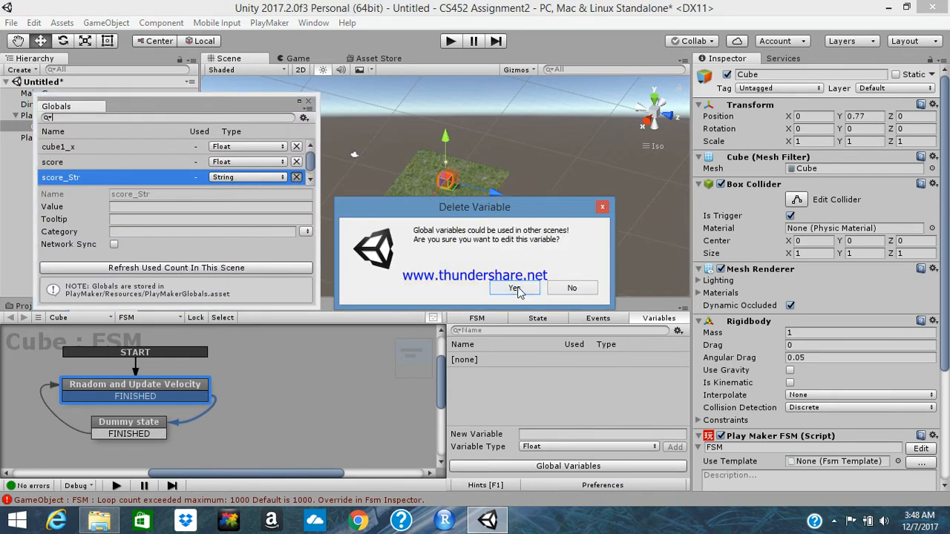
click(514, 288)
click(306, 163)
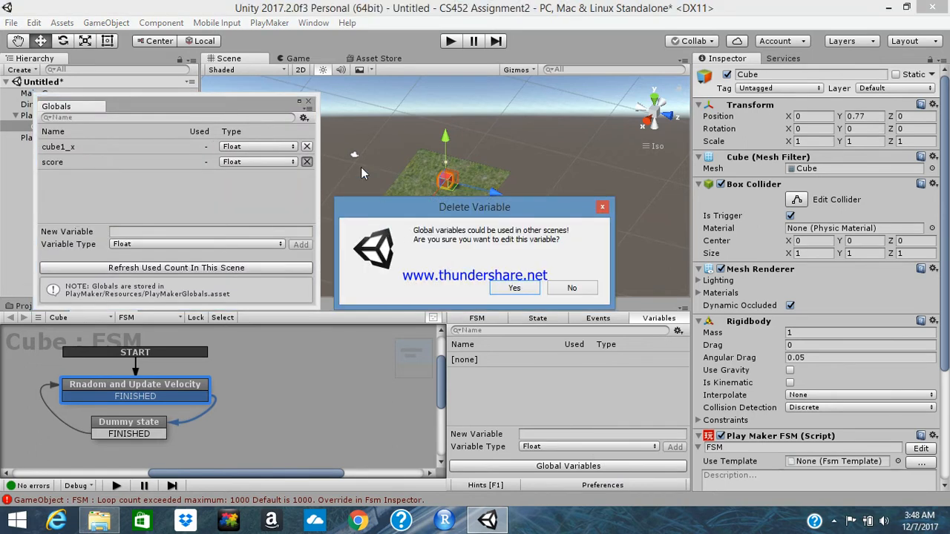
click(510, 289)
click(308, 148)
click(511, 290)
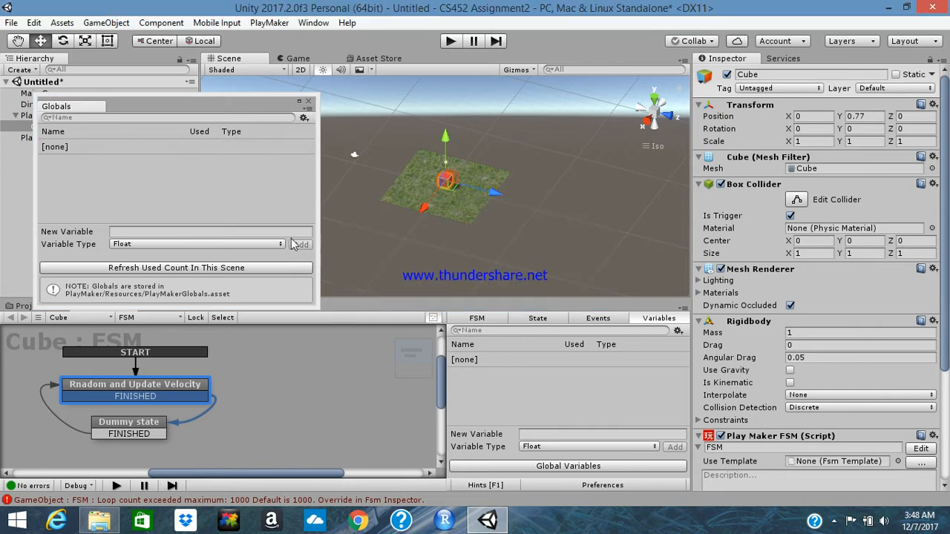
- Add a new global variable of type Float named cube1_x
click(264, 232)
text(cube1_x)
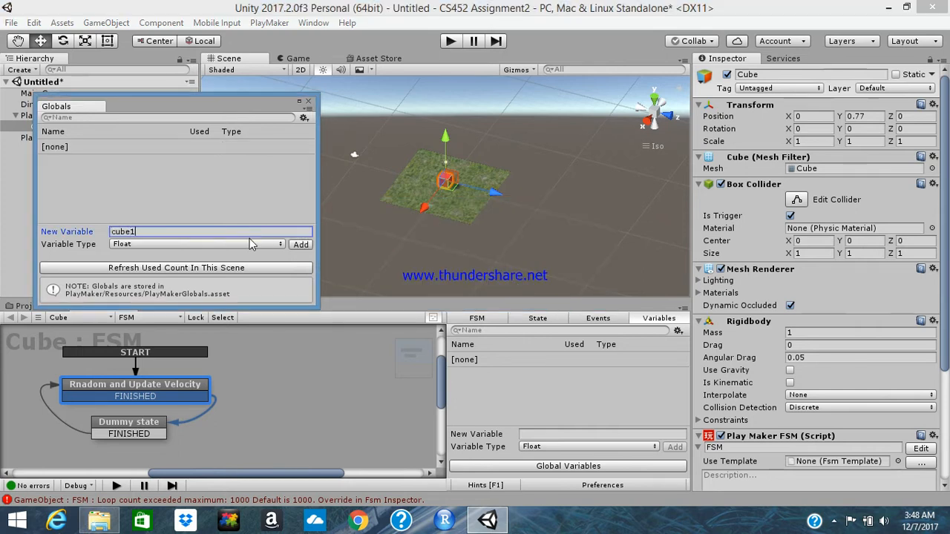
click(291, 245)
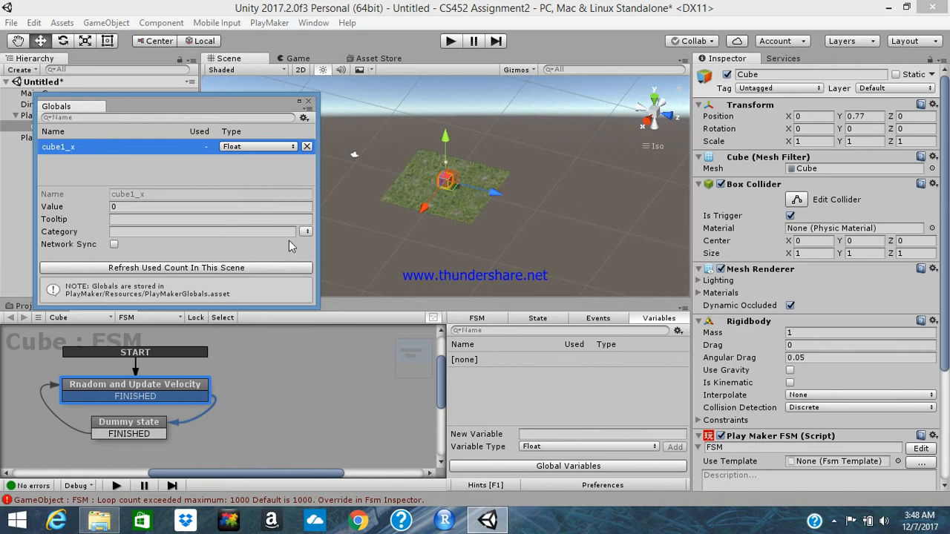
- Add a Random Float action to the "Rnadom and Update Velocity" state
click(308, 101)
click(537, 318)
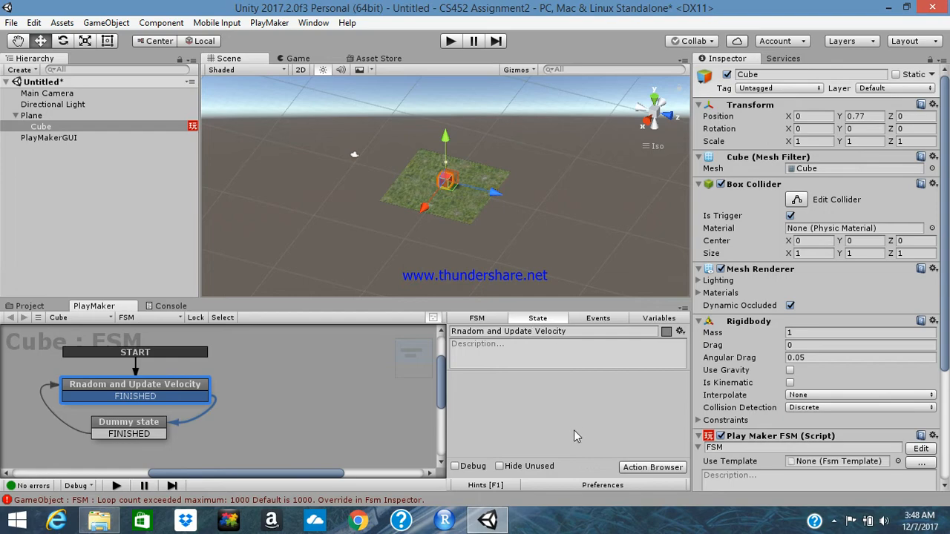
click(653, 468)
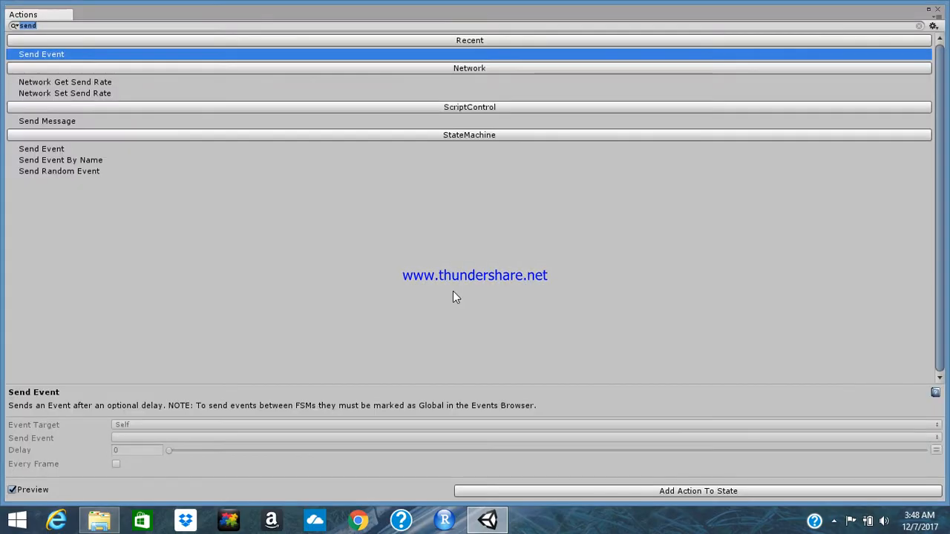
text(ran)
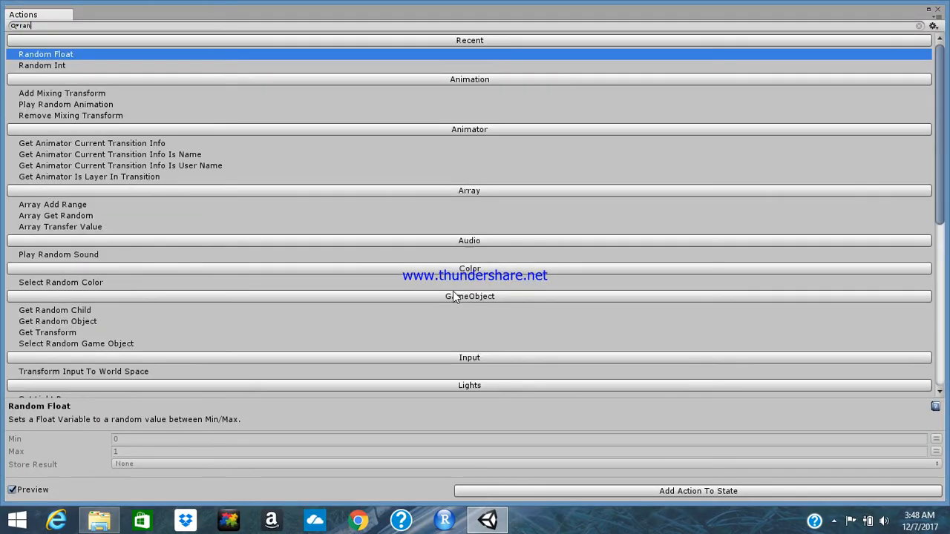
text(d)
double_click(453, 291)
- Set the Random Float minimum to -1 and store its result in the global variable cube1_x
click(596, 394)
text(-1)
key(Tab)
key(Tab)
key(ctrl+a)
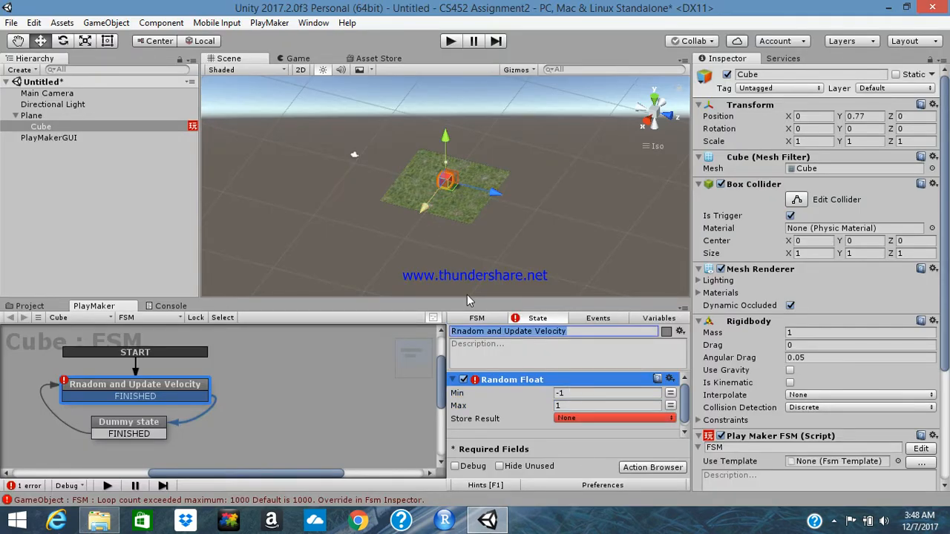
click(574, 418)
mouse_move(642, 446)
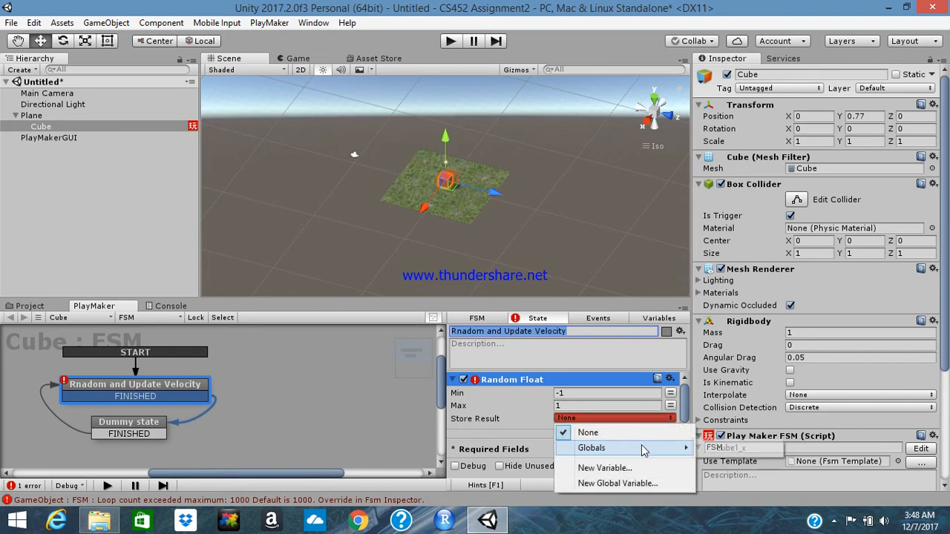
click(728, 449)
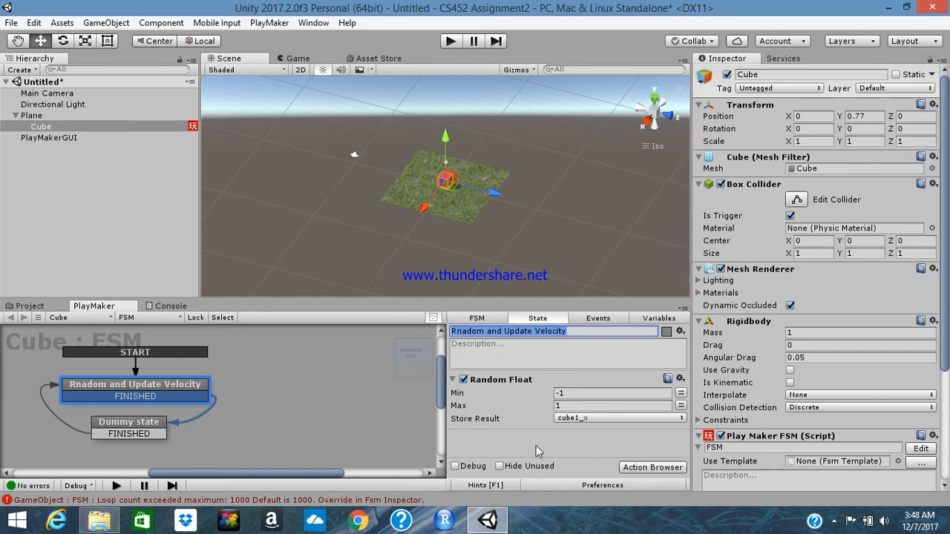
- Add a Set Velocity action to the same state and specify Cube as its game object
click(652, 468)
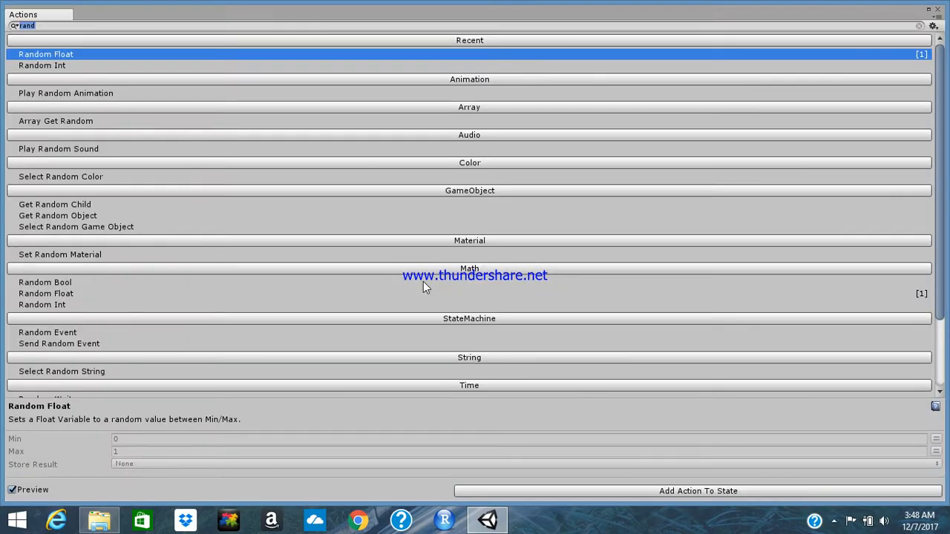
text(set)
key(Return)
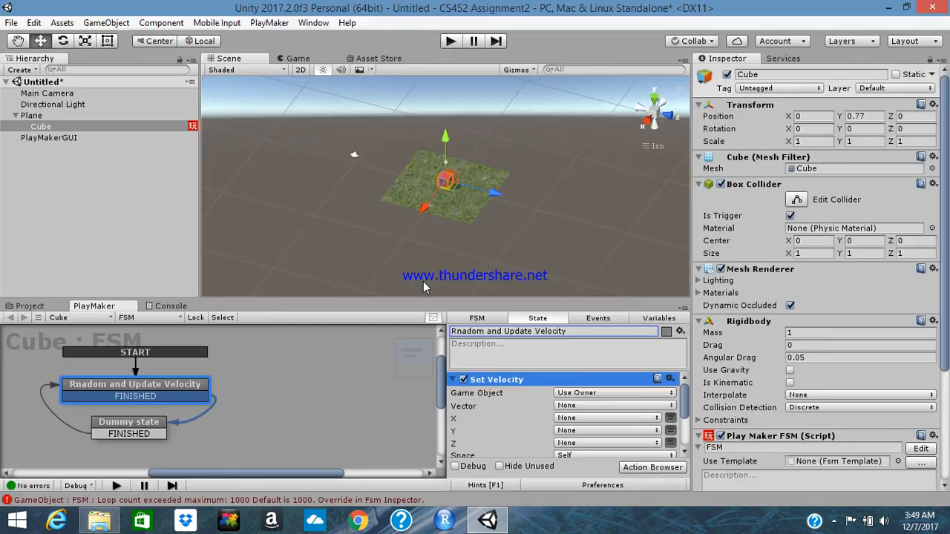
click(589, 394)
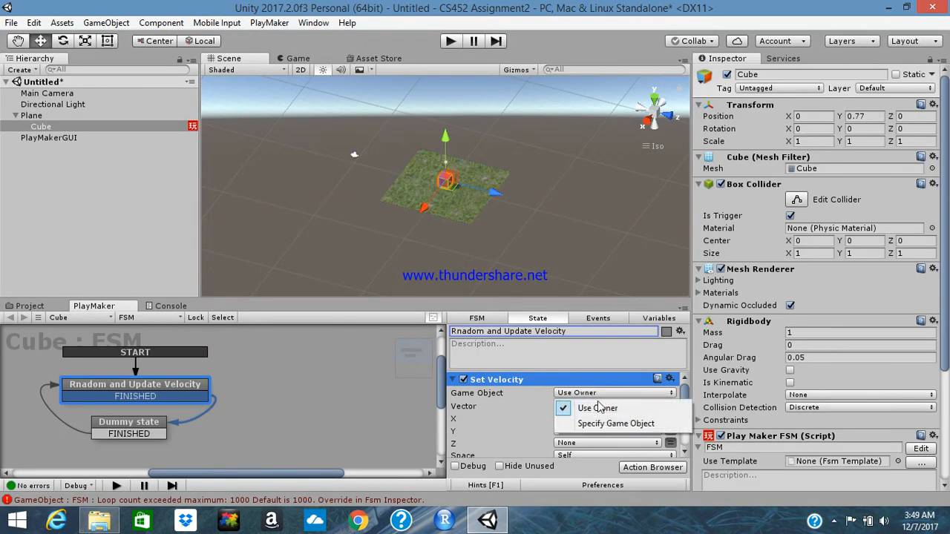
click(616, 423)
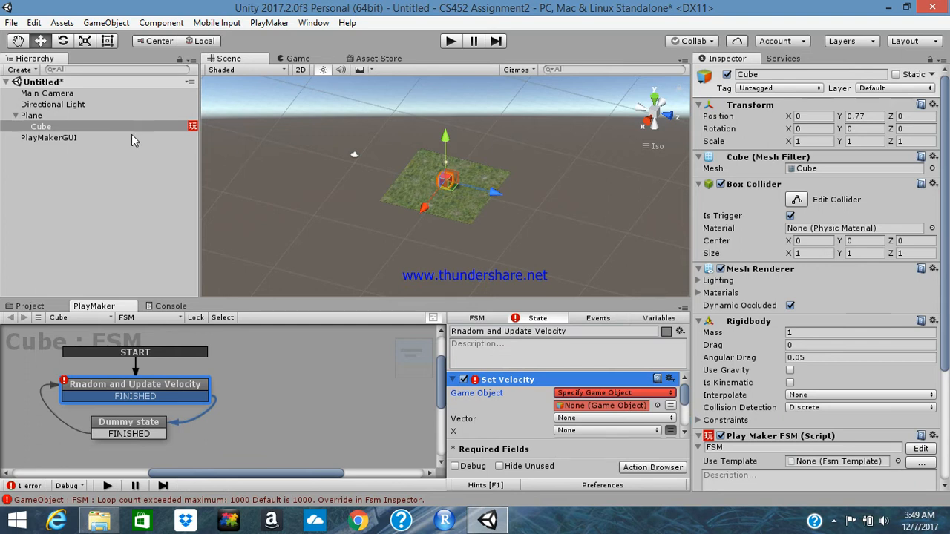
drag(120, 128, 605, 406)
- Assign the global variable cube1_x to the X component of the Set Velocity action
scroll(577, 397, down, 2)
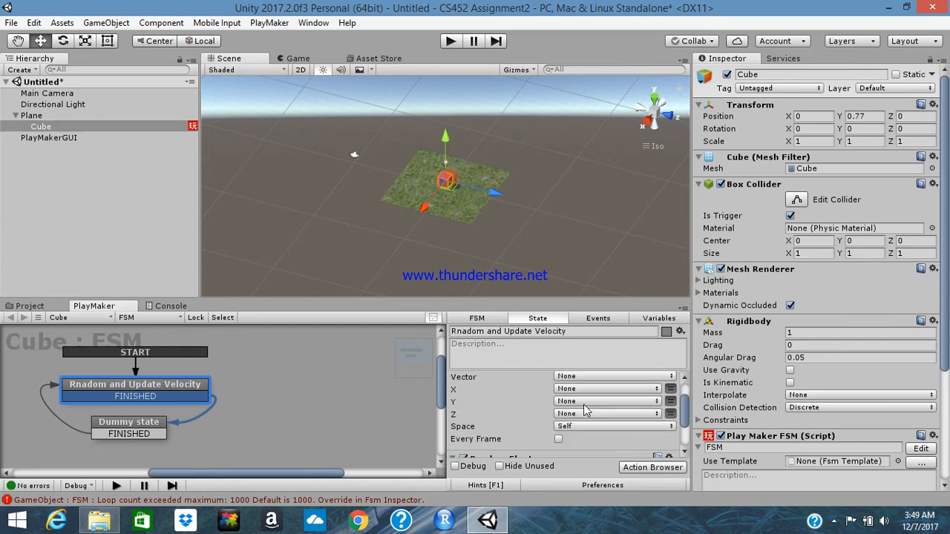
click(578, 392)
mouse_move(602, 419)
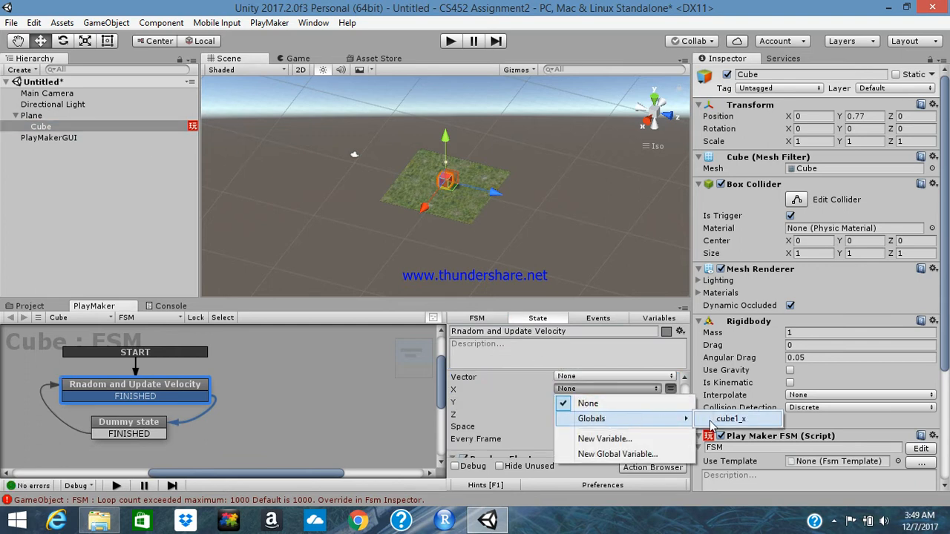
click(727, 419)
scroll(626, 405, down, 3)
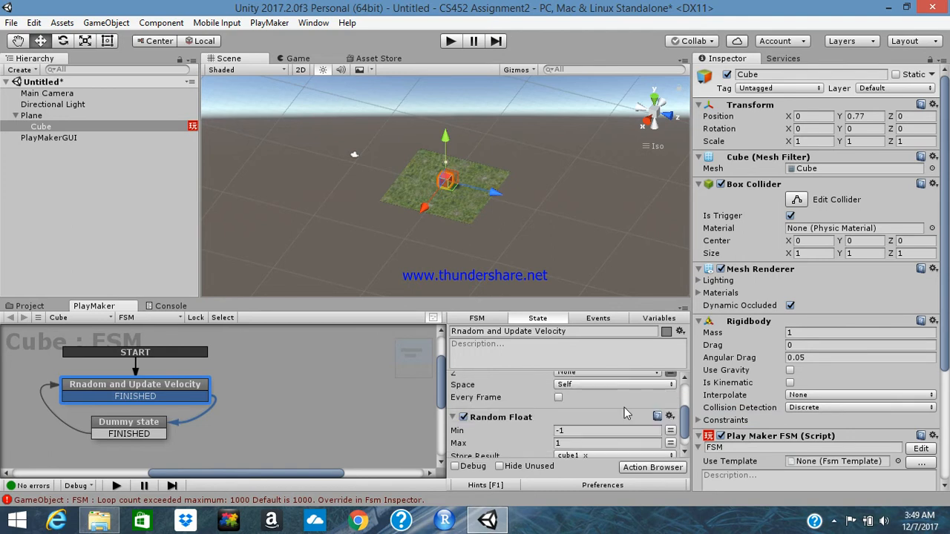
- Reorder the state's actions so that Set Velocity runs after Random Float, keeping both enabled
scroll(519, 386, up, 4)
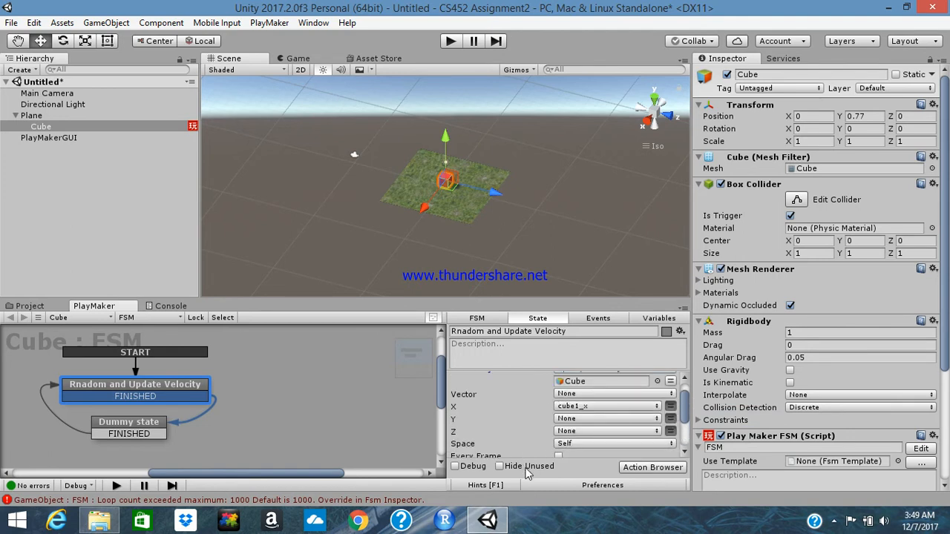
scroll(523, 409, up, 2)
drag(512, 379, 531, 440)
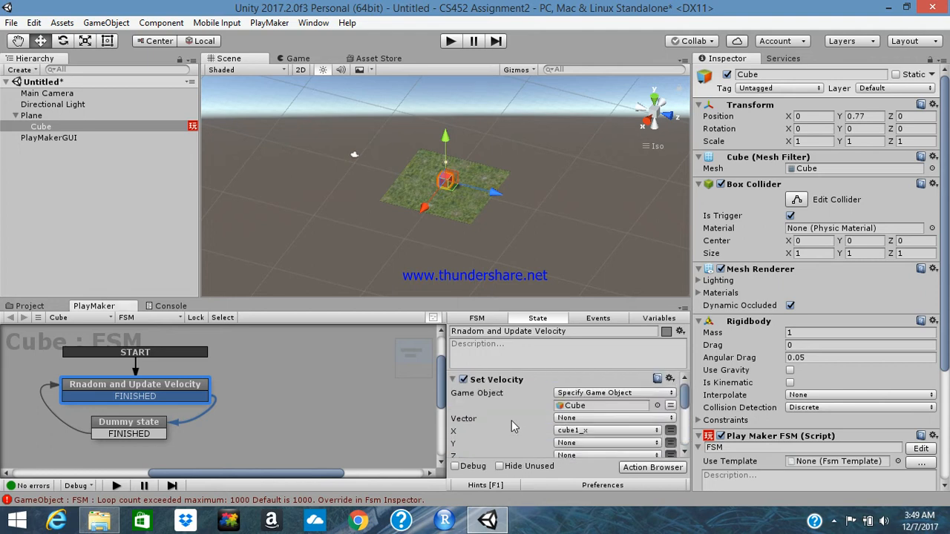
right_click(512, 420)
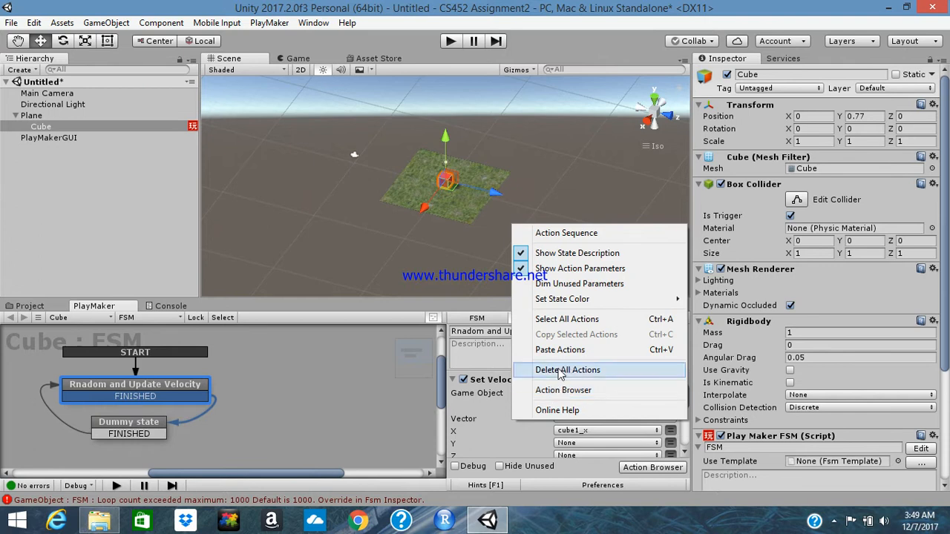
right_click(496, 398)
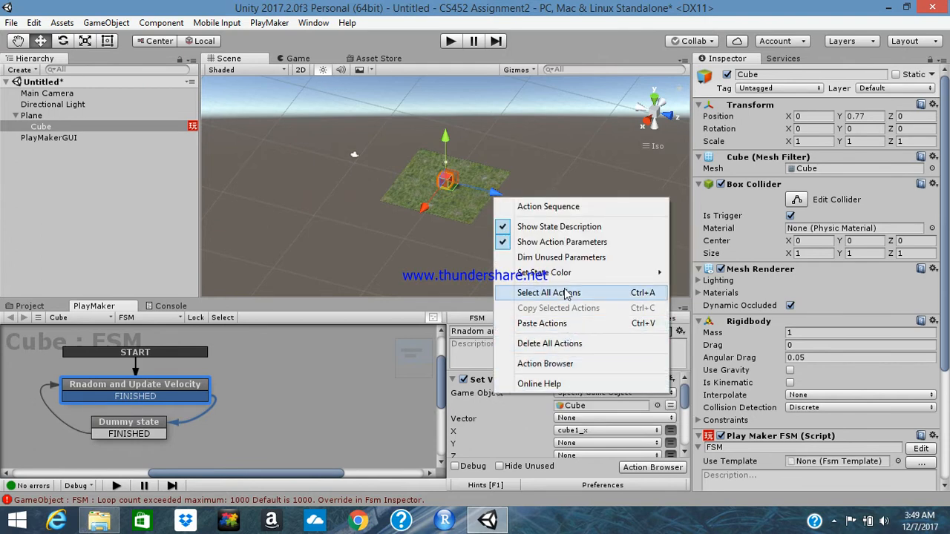
click(463, 380)
click(463, 380)
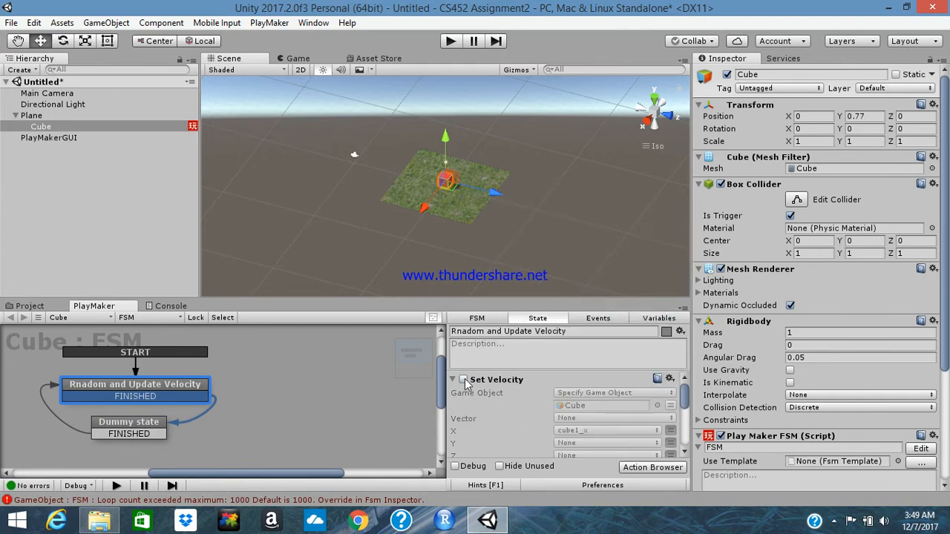
click(669, 379)
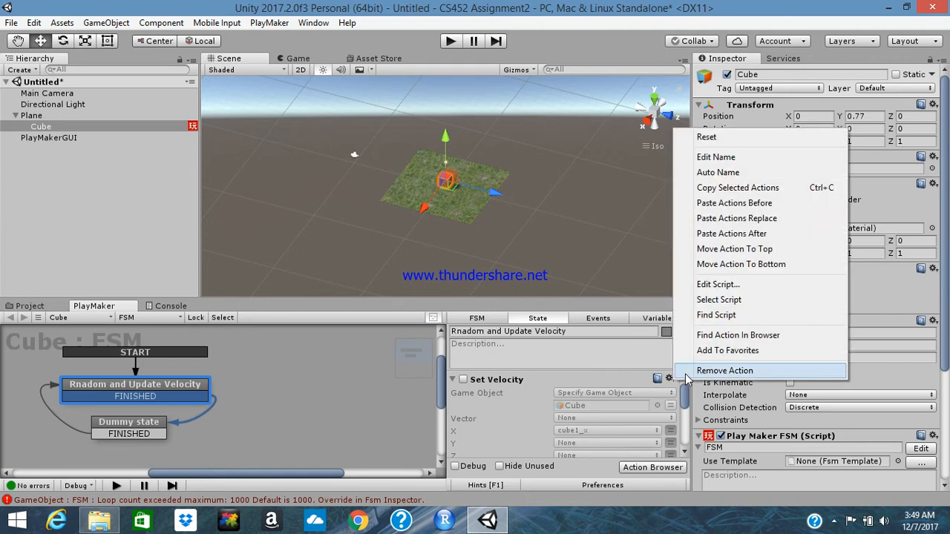
click(680, 368)
scroll(628, 399, down, 3)
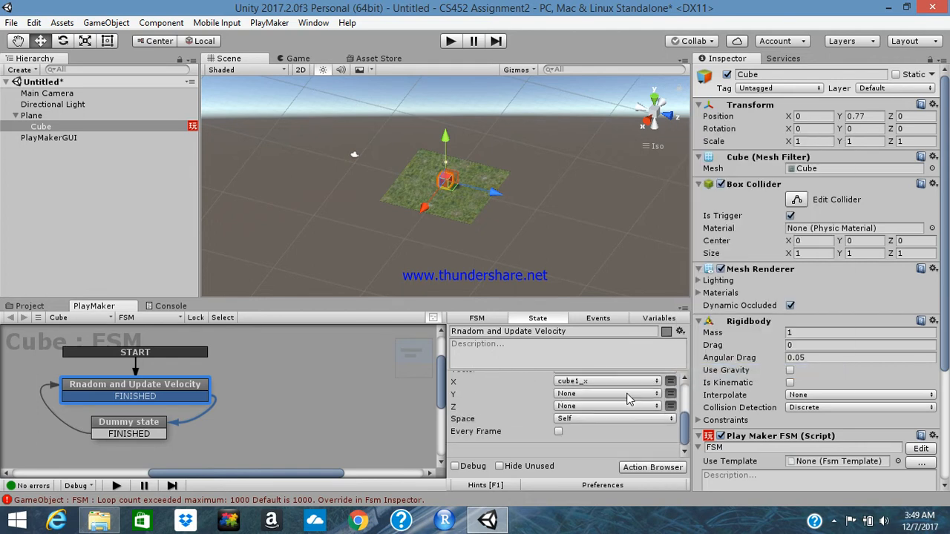
- Add a Send Event action to the state and place it last, after Set Velocity
click(639, 468)
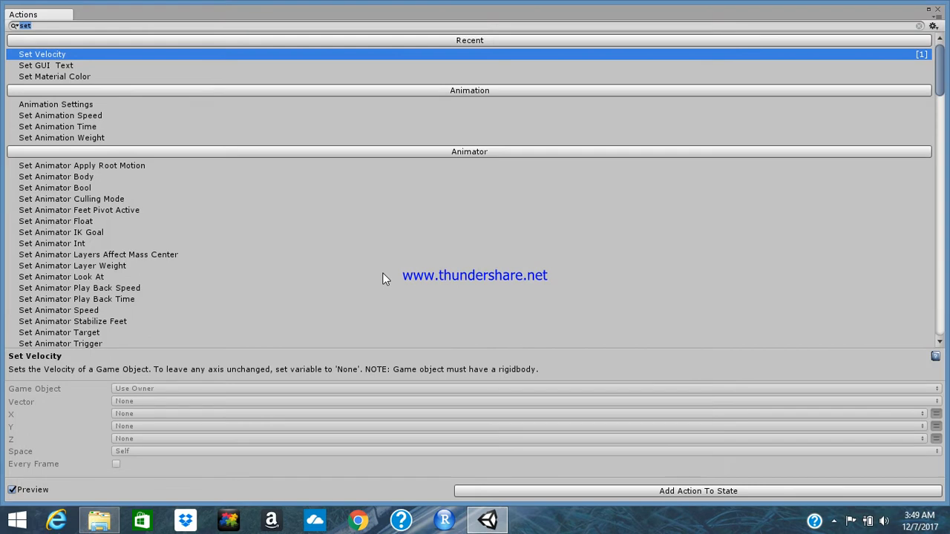
text(send)
key(Return)
scroll(585, 428, down, 2)
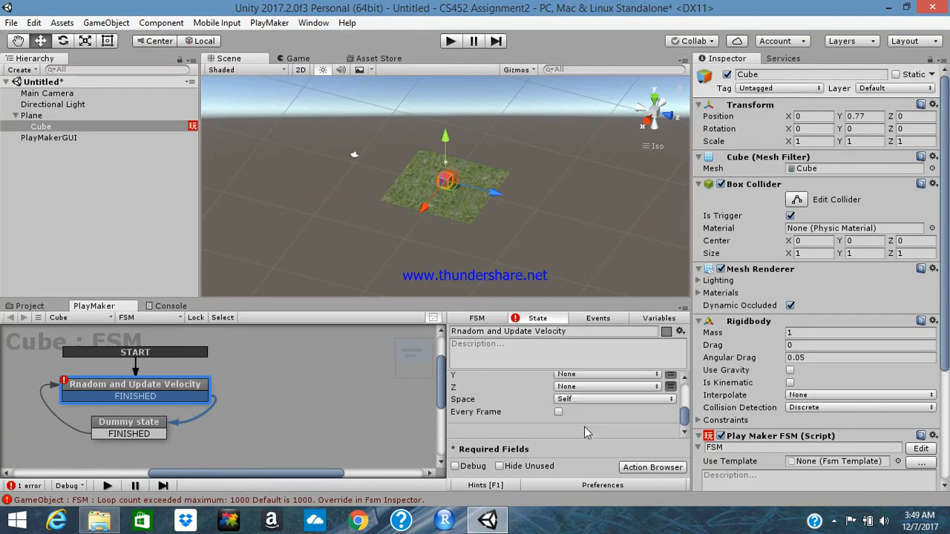
scroll(579, 414, up, 3)
scroll(579, 417, down, 3)
scroll(620, 406, up, 5)
drag(534, 378, 591, 435)
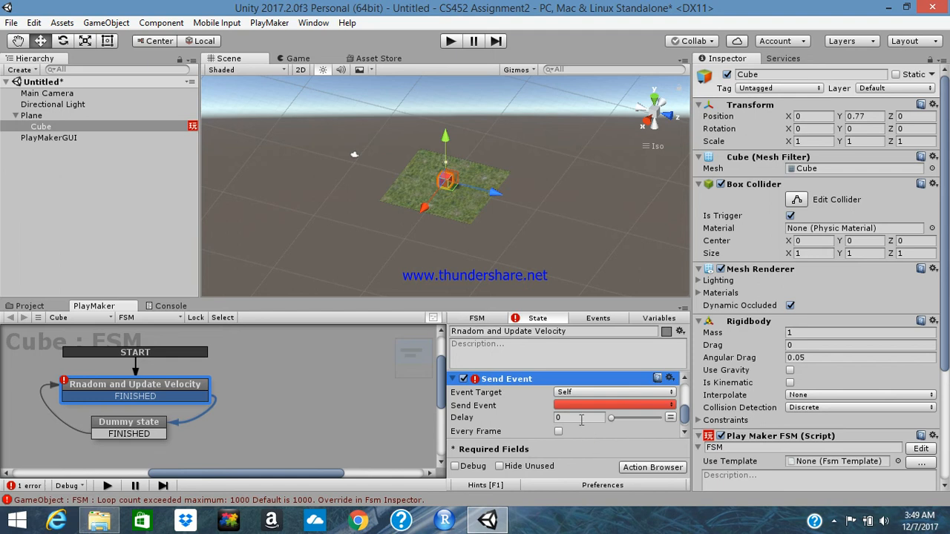
- Set the Send Event action to send FINISHED with a delay of 1
click(610, 404)
click(590, 329)
click(594, 418)
text(1)
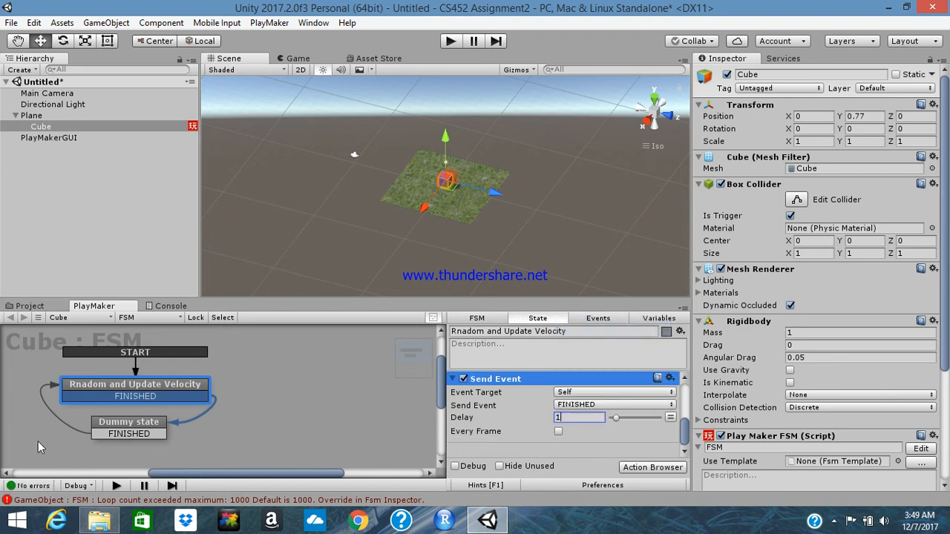
- Add a Send Event action that sends FINISHED to the Dummy state
click(108, 424)
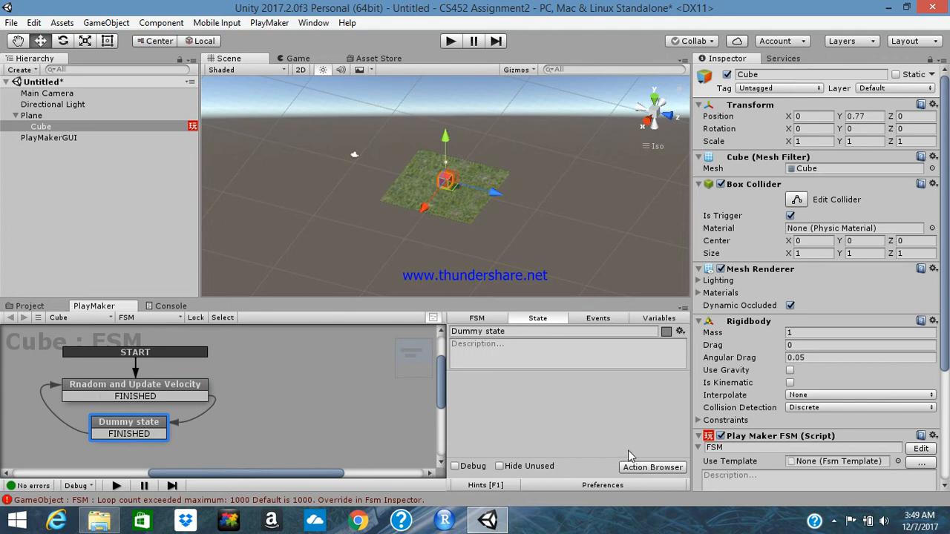
click(651, 467)
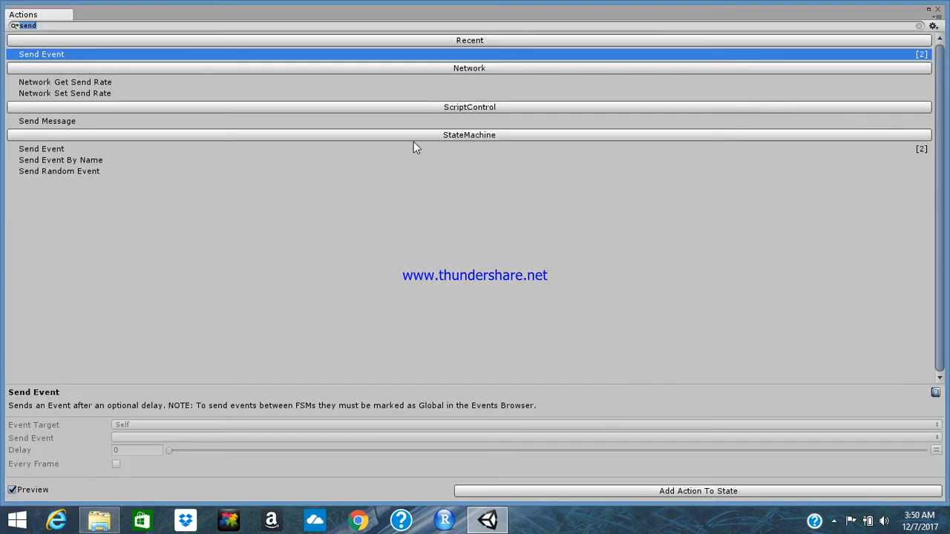
key(Return)
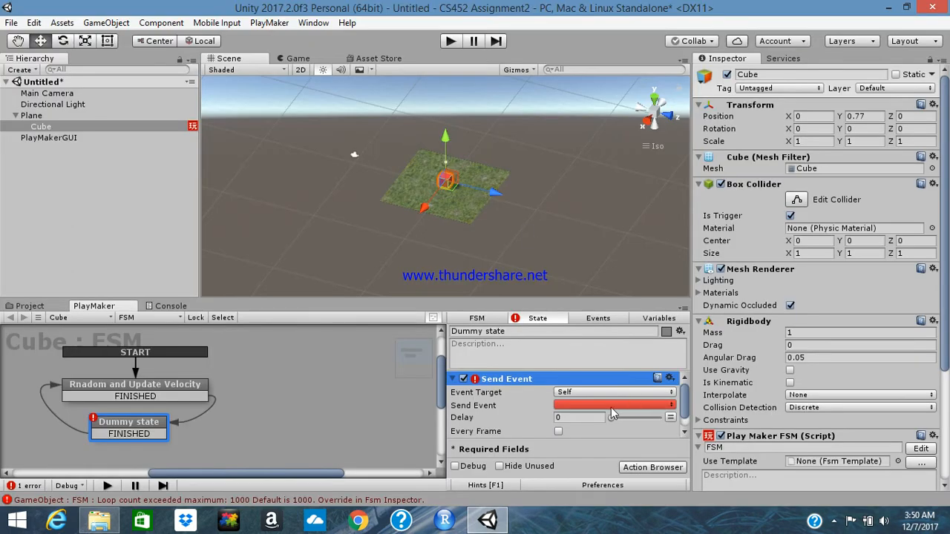
click(612, 407)
click(642, 331)
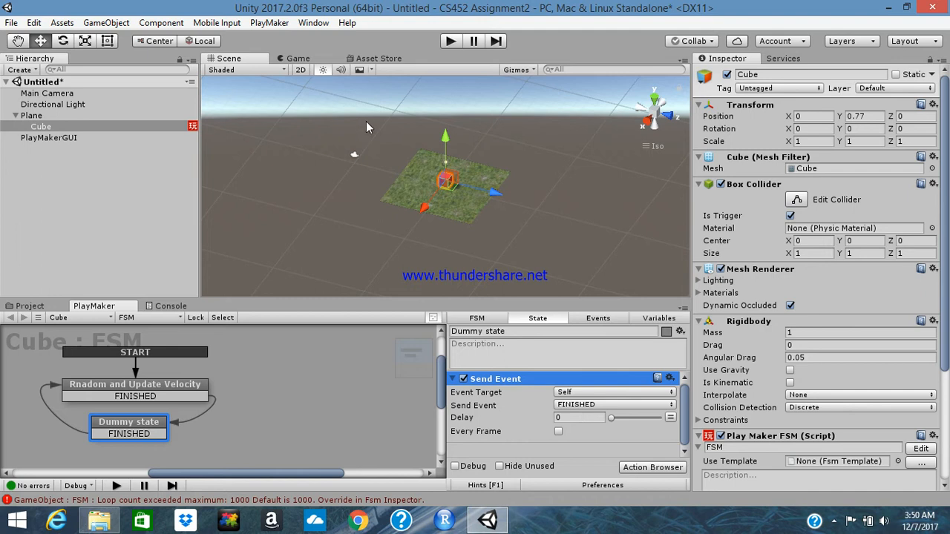
- Run the scene to check the cube's random movement and stop the playback
click(449, 41)
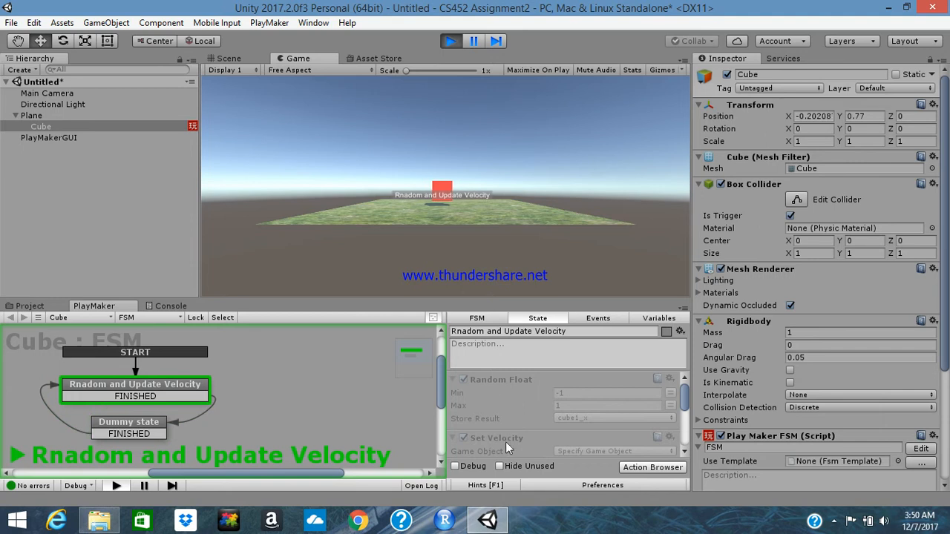
click(448, 46)
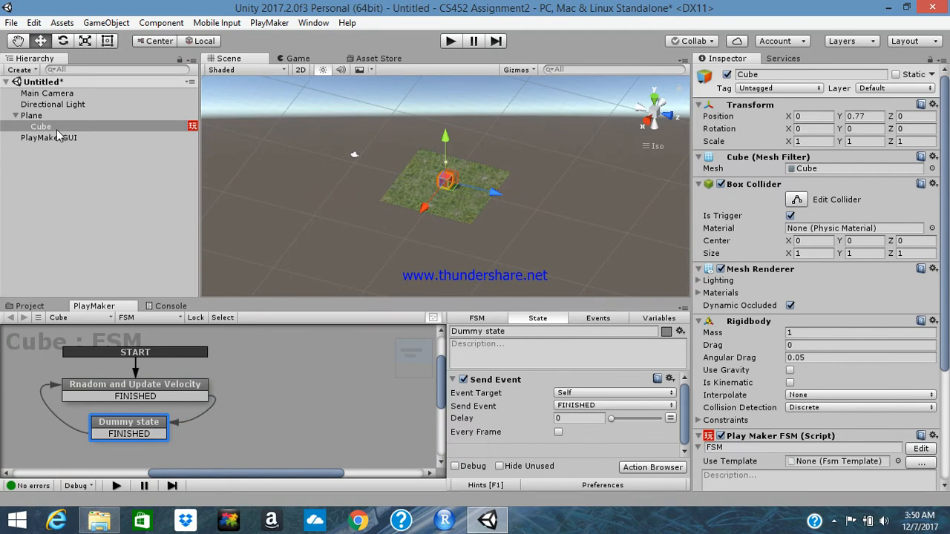
- Place the ThirdPersonController prefab from Standard Assets on the plane near the cube, at about X -0.3, Y 2.3, Z -2
click(29, 305)
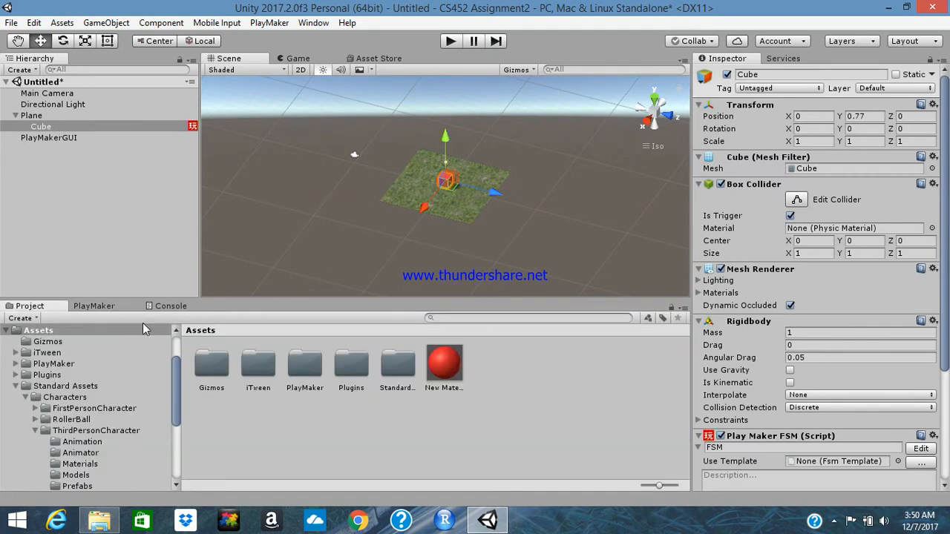
double_click(399, 363)
double_click(210, 365)
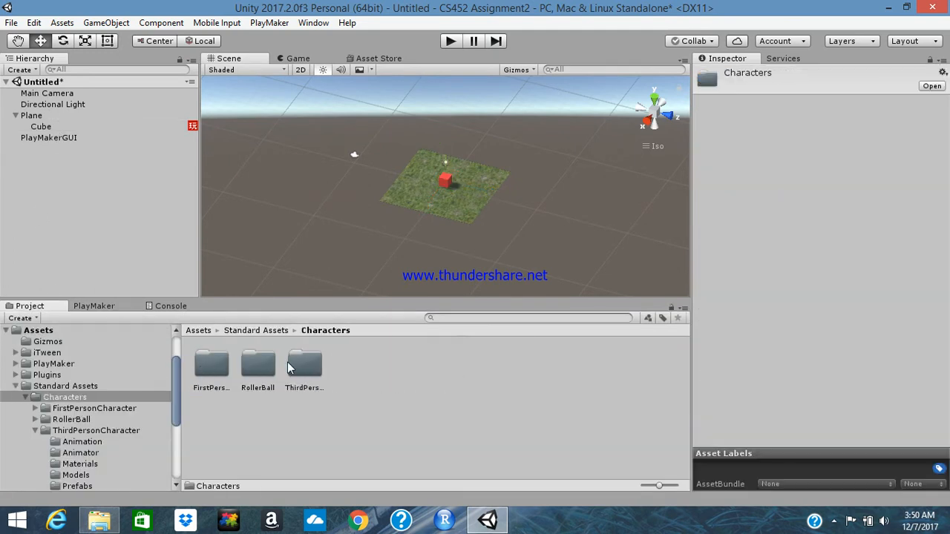
double_click(294, 361)
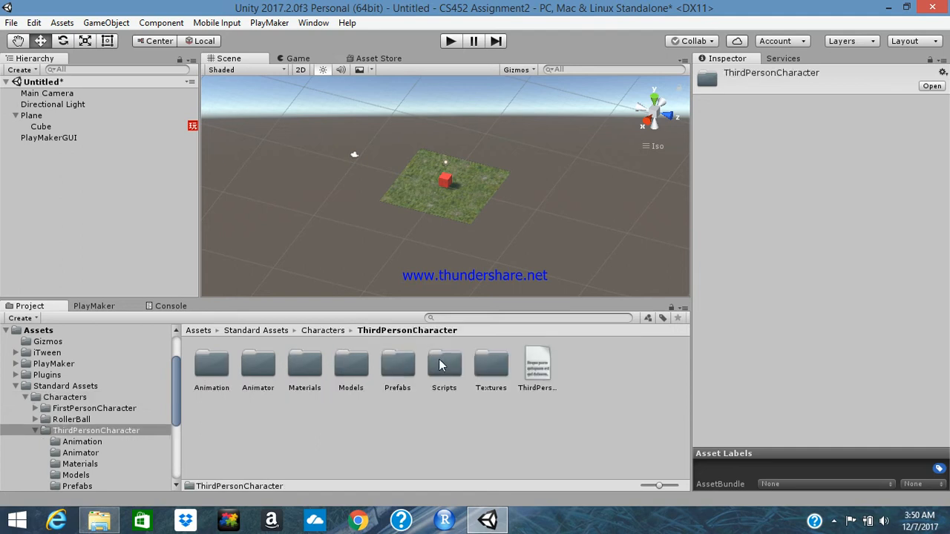
double_click(398, 363)
drag(258, 363, 405, 201)
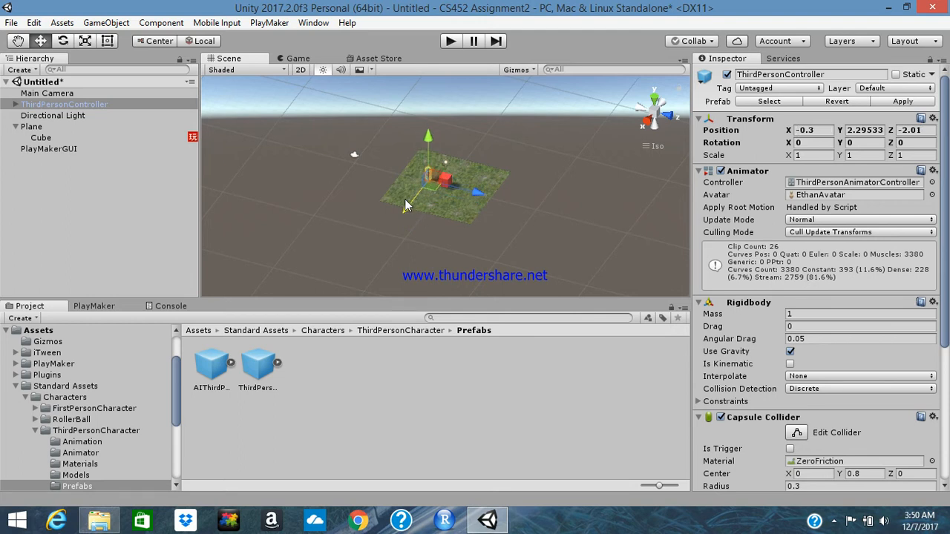
- Select the Cube and show its FSM in the PlayMaker editor
click(76, 139)
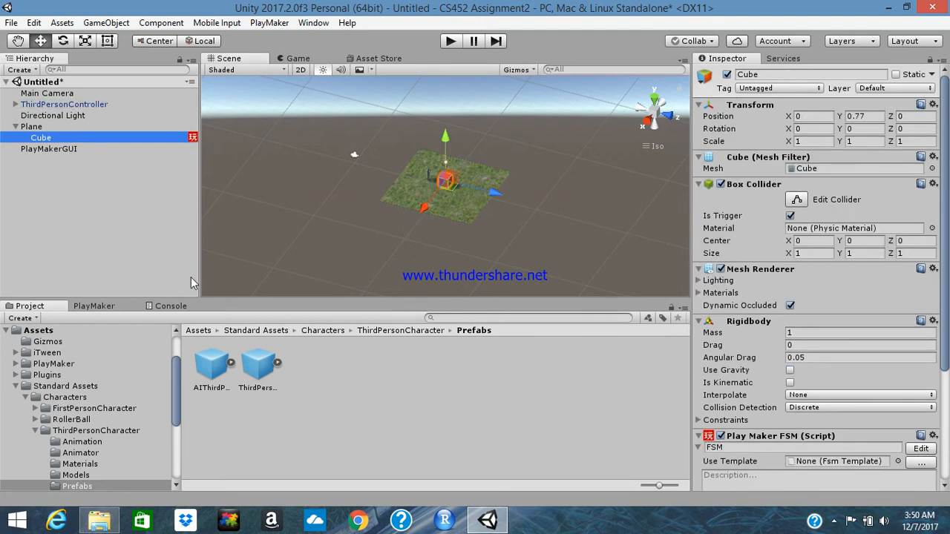
click(111, 305)
right_click(195, 393)
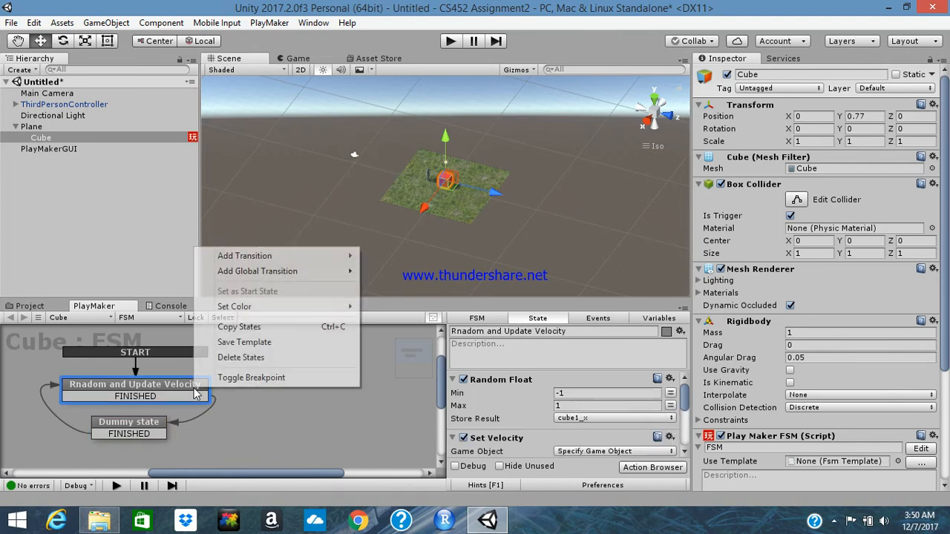
mouse_move(269, 257)
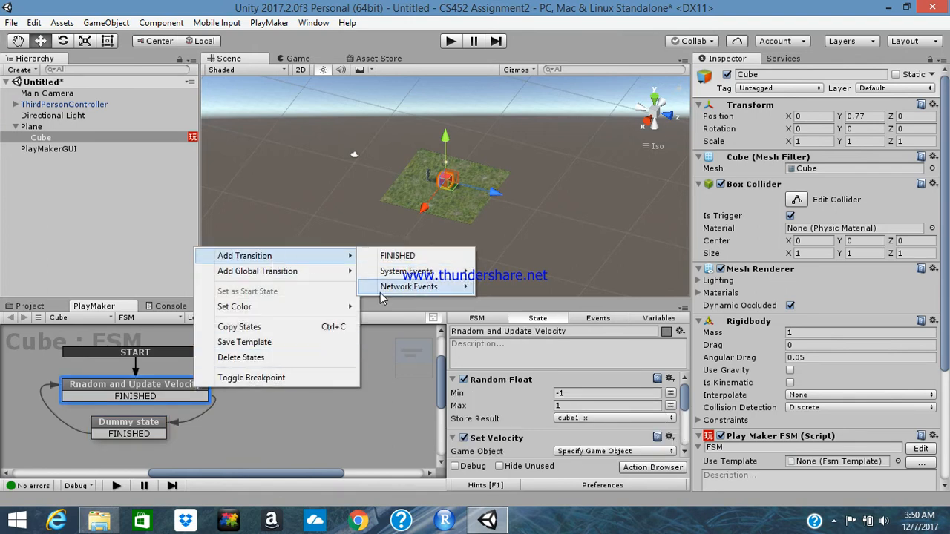
key(Escape)
key(Escape)
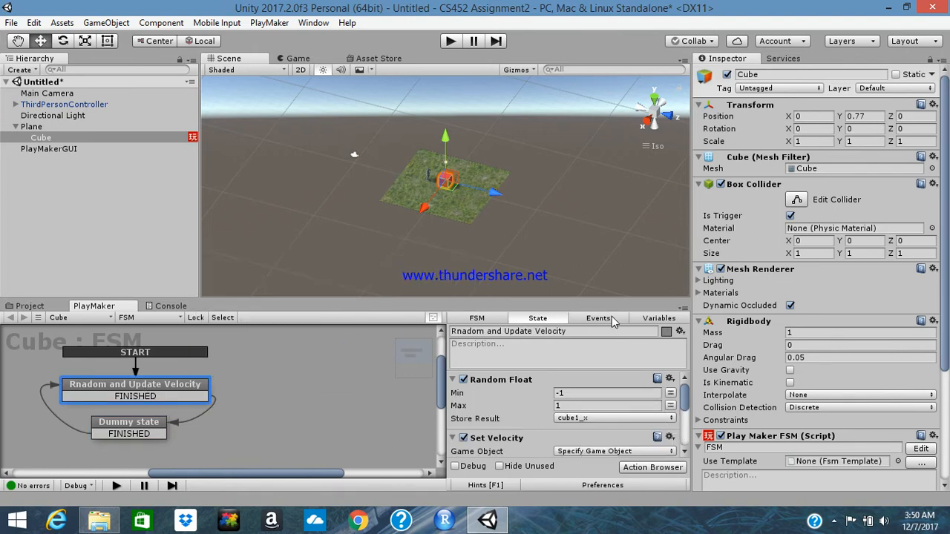
- Add the TRIGGER ENTER system event to the Cube's FSM from the Event Browser
click(600, 318)
click(588, 468)
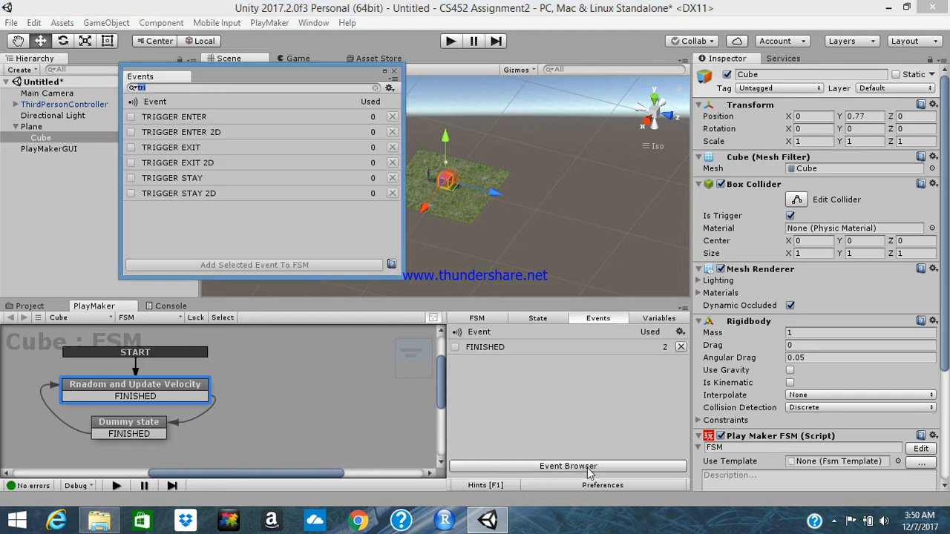
double_click(220, 119)
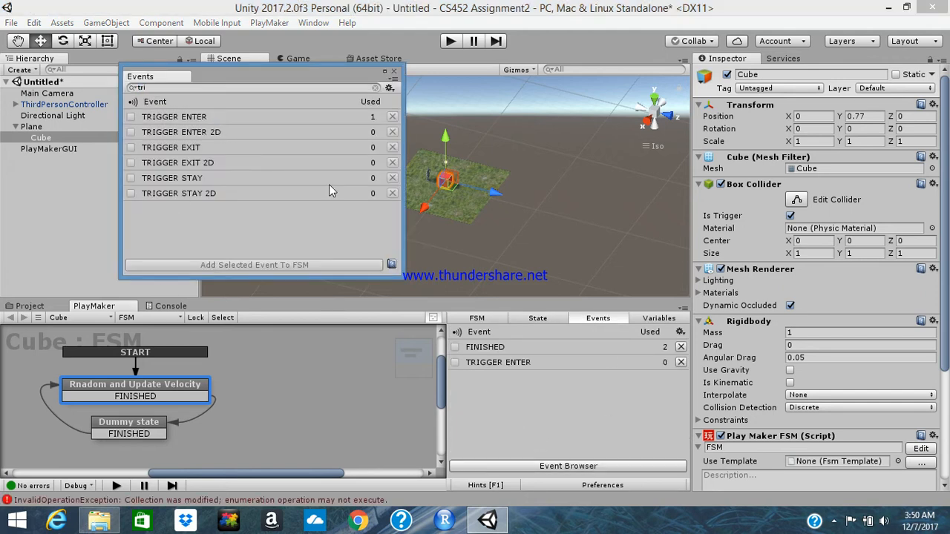
click(394, 71)
- Add a new state to the Cube's FSM, beside the Rnadom and Update Velocity state
right_click(266, 391)
click(343, 238)
click(291, 392)
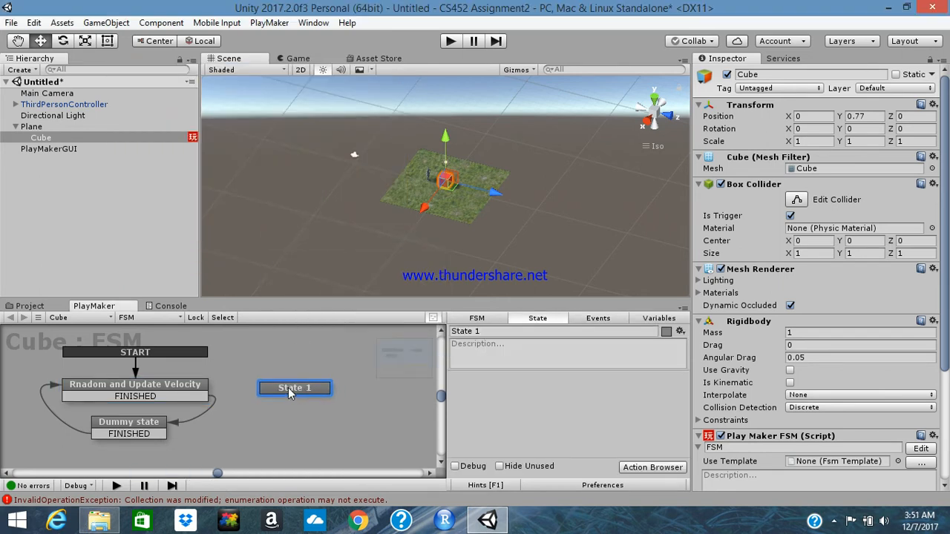
- Add a TRIGGER ENTER transition from Rnadom and Update Velocity to State 1, and move Dummy state down clear of it
click(206, 387)
right_click(206, 386)
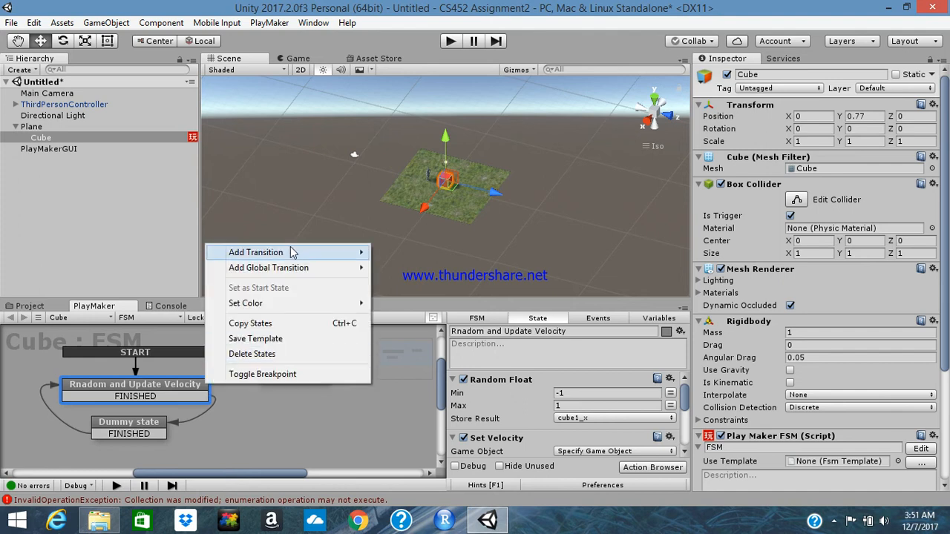
mouse_move(282, 254)
click(342, 266)
drag(206, 416, 261, 380)
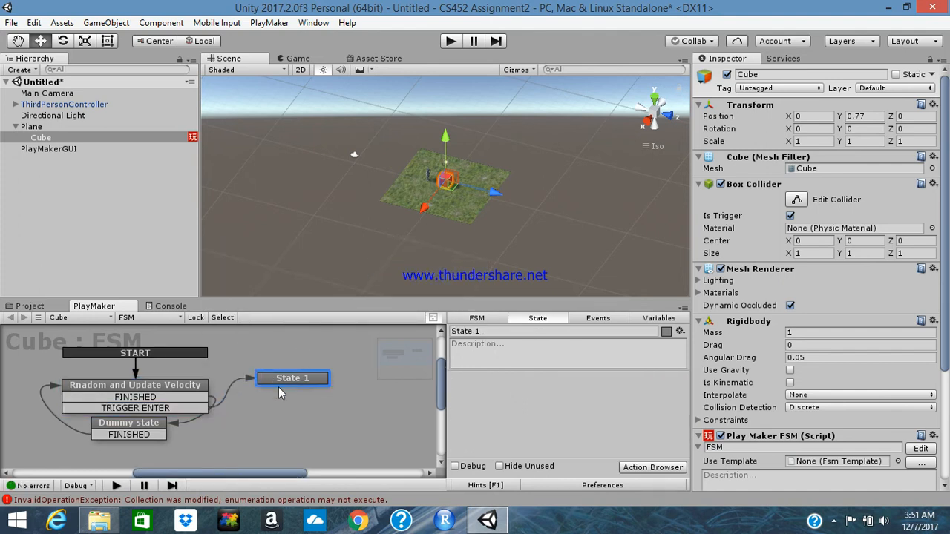
drag(107, 436, 106, 452)
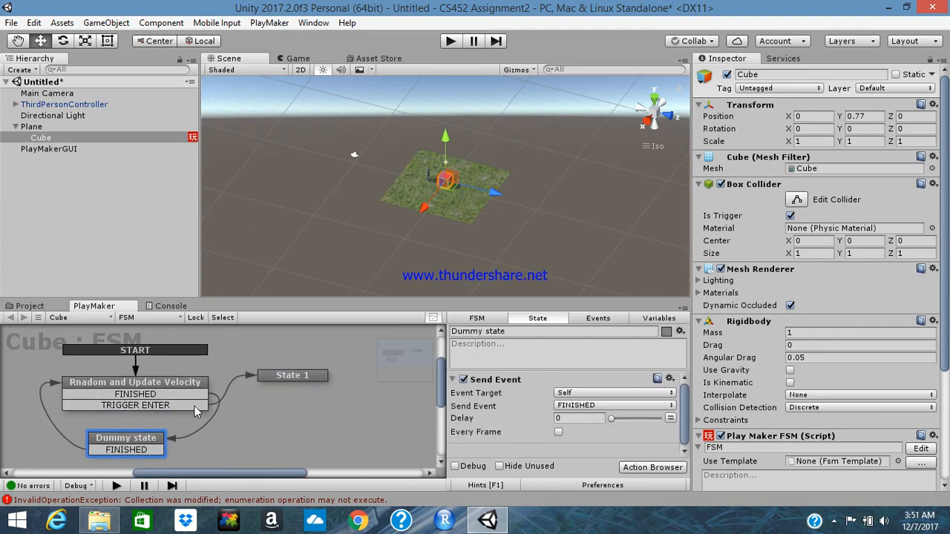
- Rename State 1 in the Cube's FSM to Scored
click(294, 378)
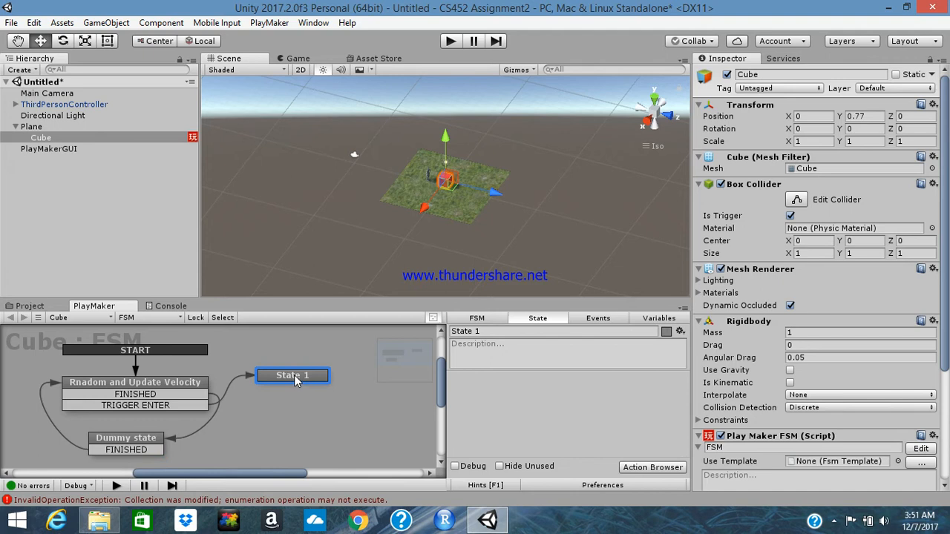
click(488, 334)
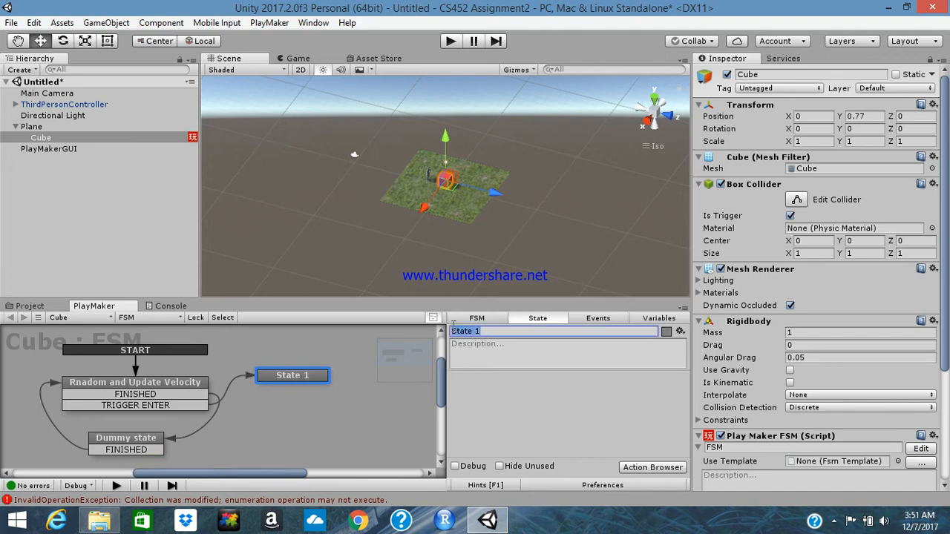
text(Scored)
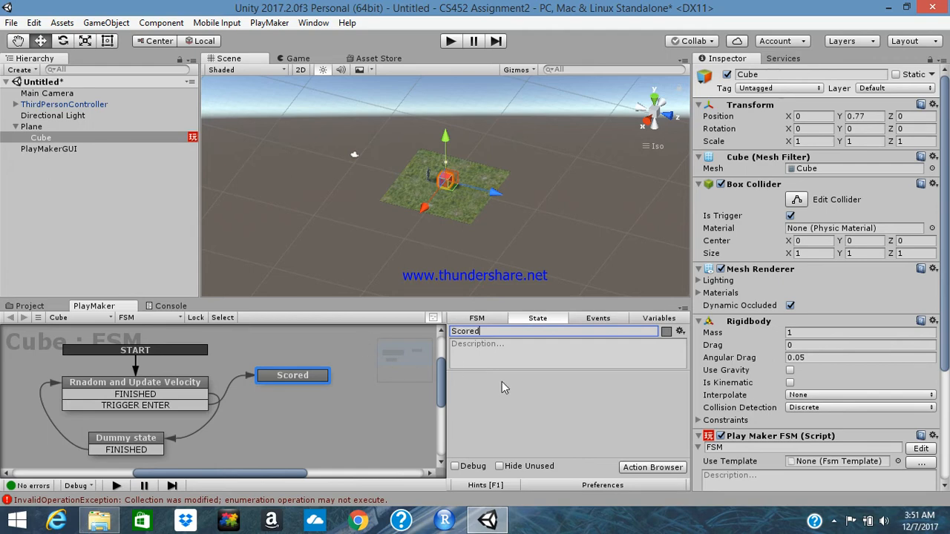
click(671, 468)
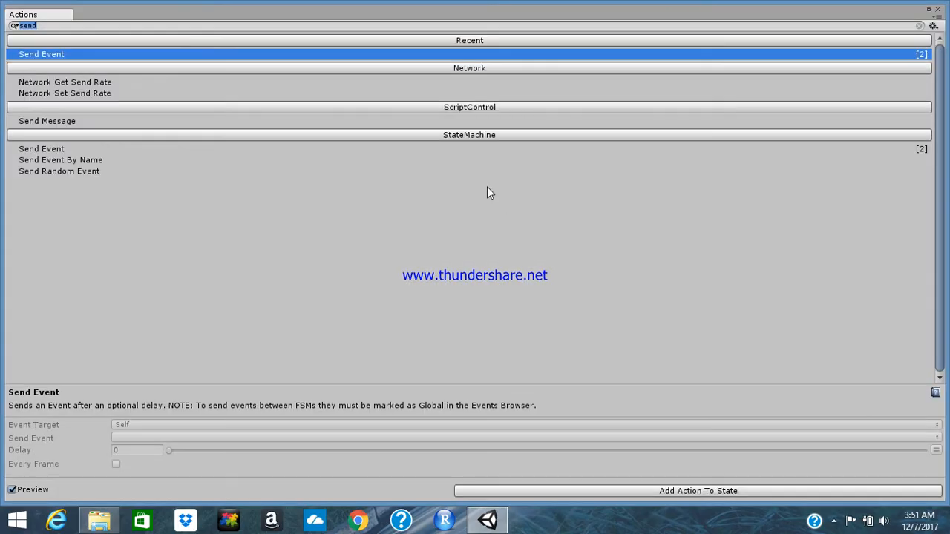
click(938, 11)
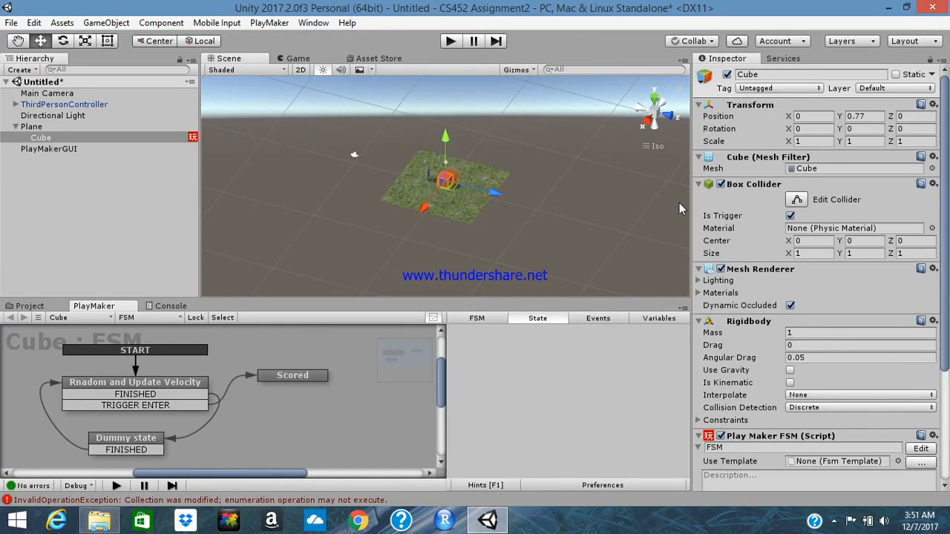
- Create a global Float variable named score and close the Globals window
click(658, 319)
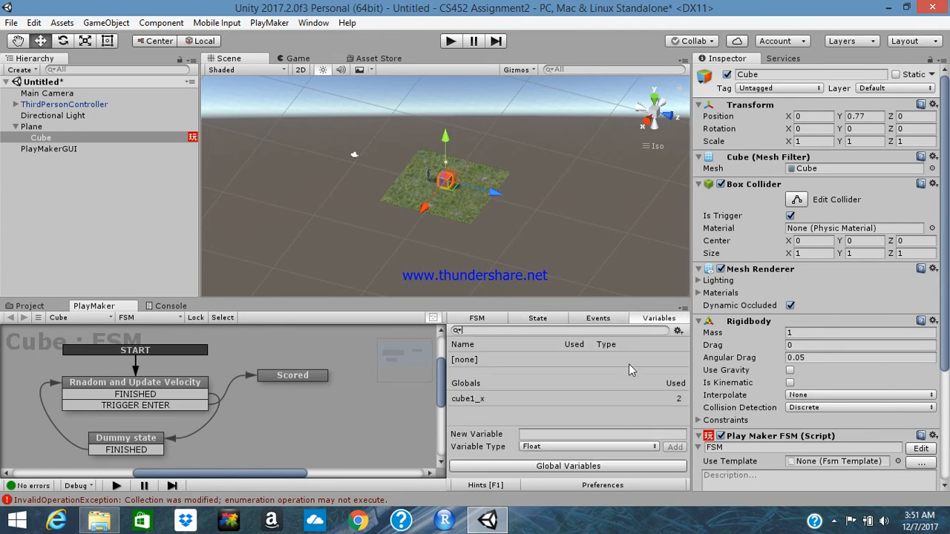
click(618, 466)
click(207, 223)
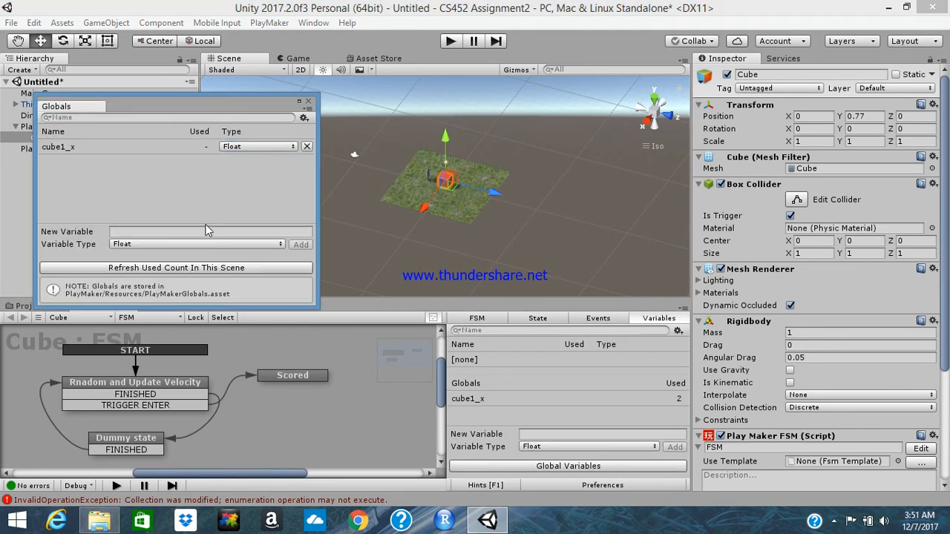
click(192, 230)
text(score)
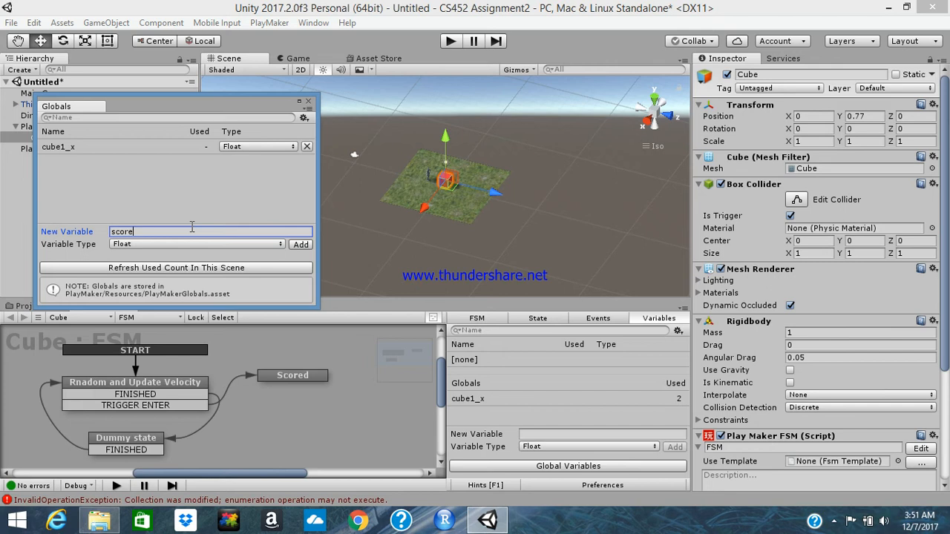
click(301, 244)
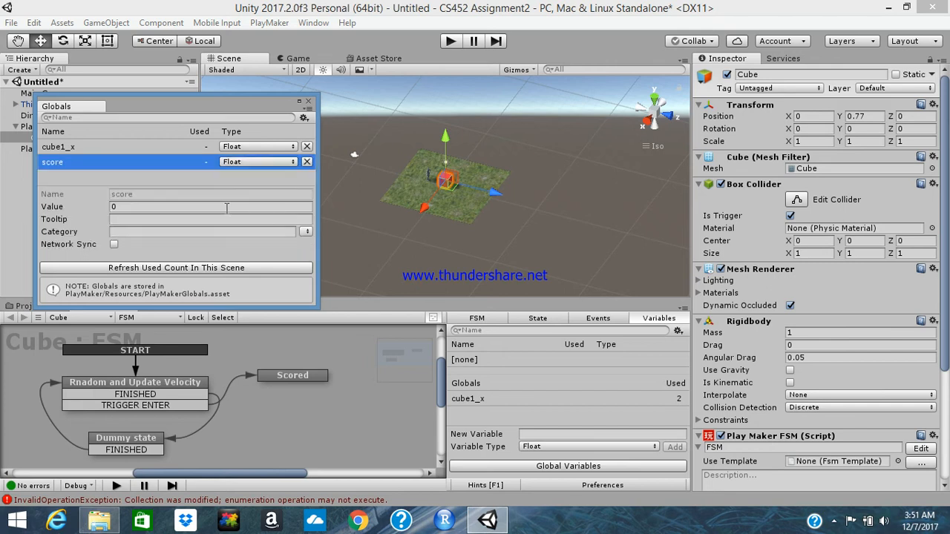
click(300, 101)
click(333, 136)
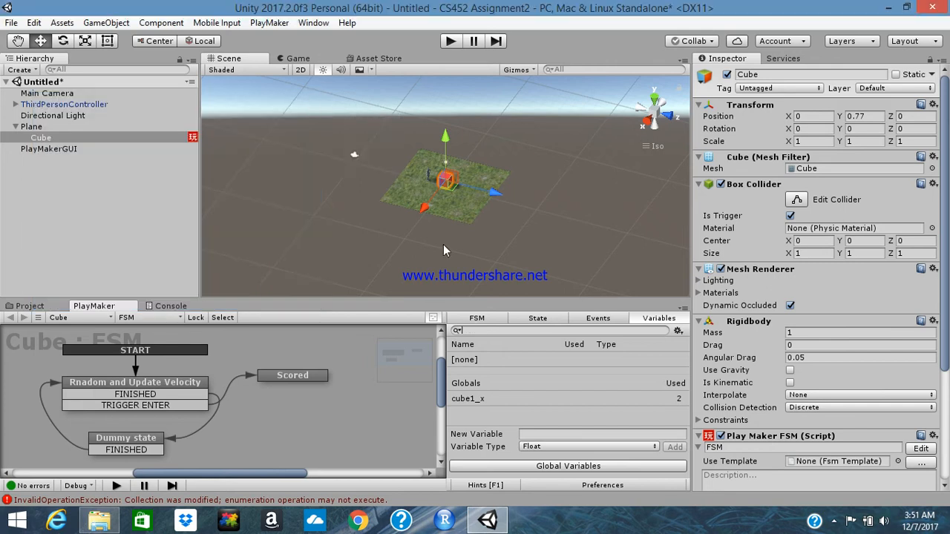
- Search the actions for "add" and add a Float Add action to the Scored state
click(536, 318)
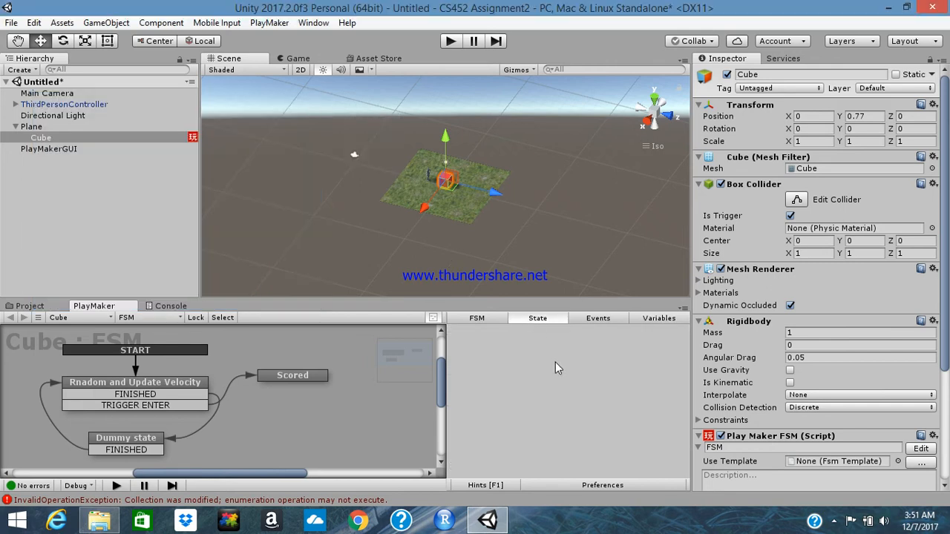
click(598, 319)
click(289, 377)
click(653, 466)
text(add)
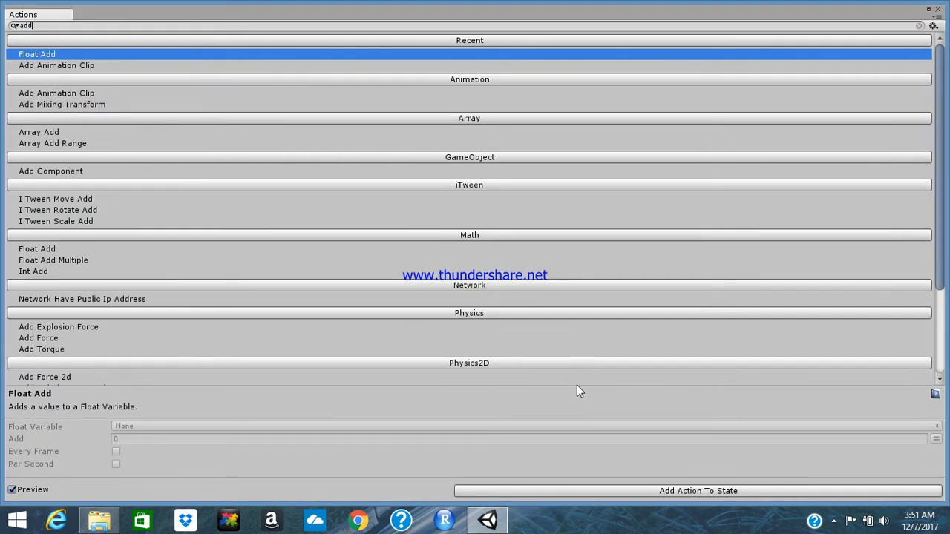
key(Return)
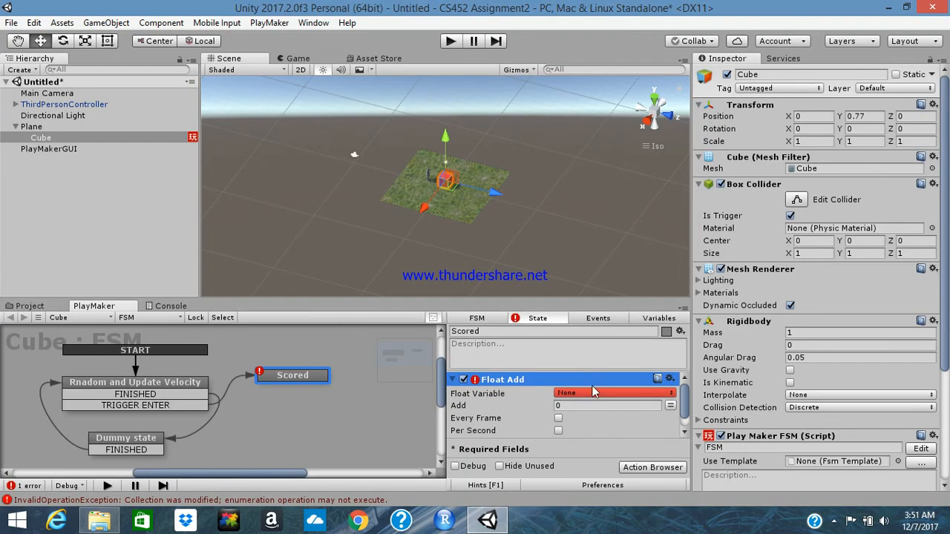
- Set the Float Add action to add 5 to the global variable score
click(598, 396)
mouse_move(618, 424)
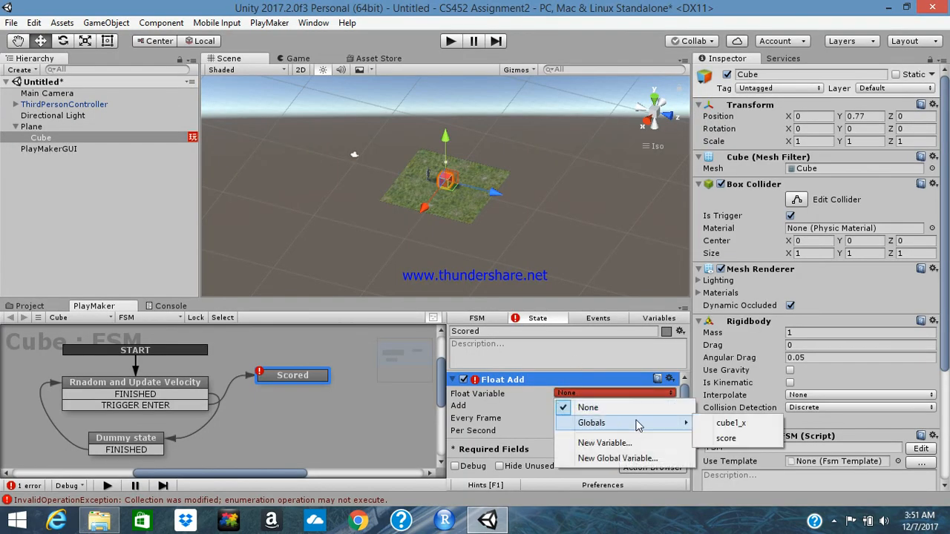
click(726, 439)
click(582, 406)
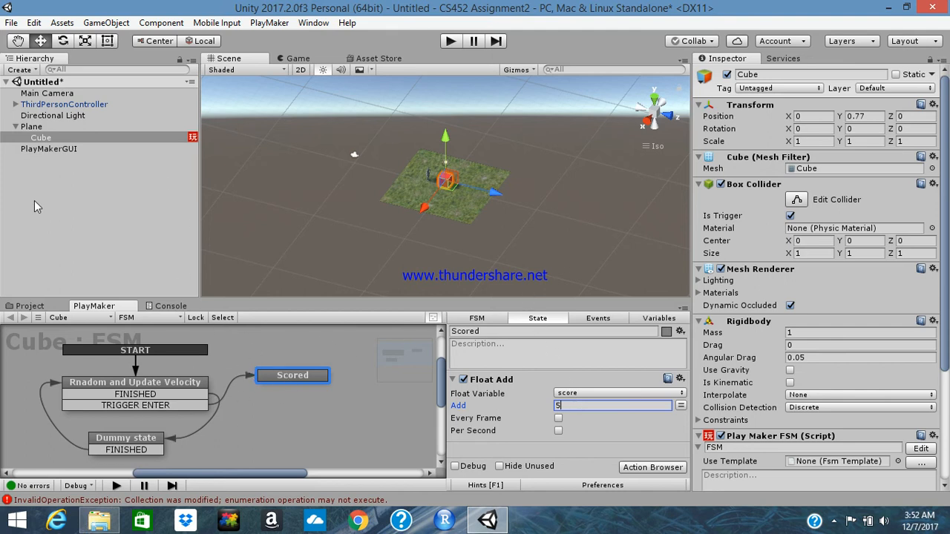
- Create an empty GameObject as a child of the Plane
right_click(60, 147)
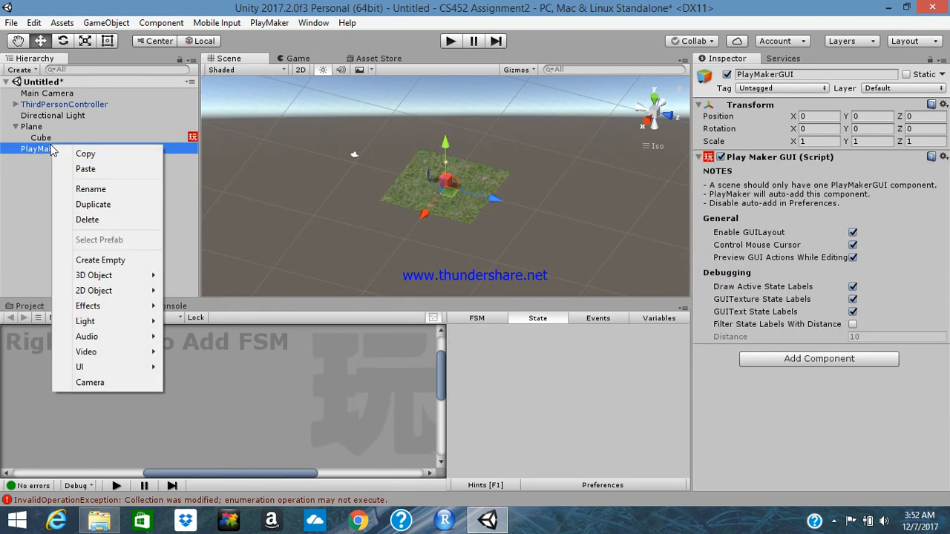
click(41, 139)
click(37, 127)
right_click(37, 128)
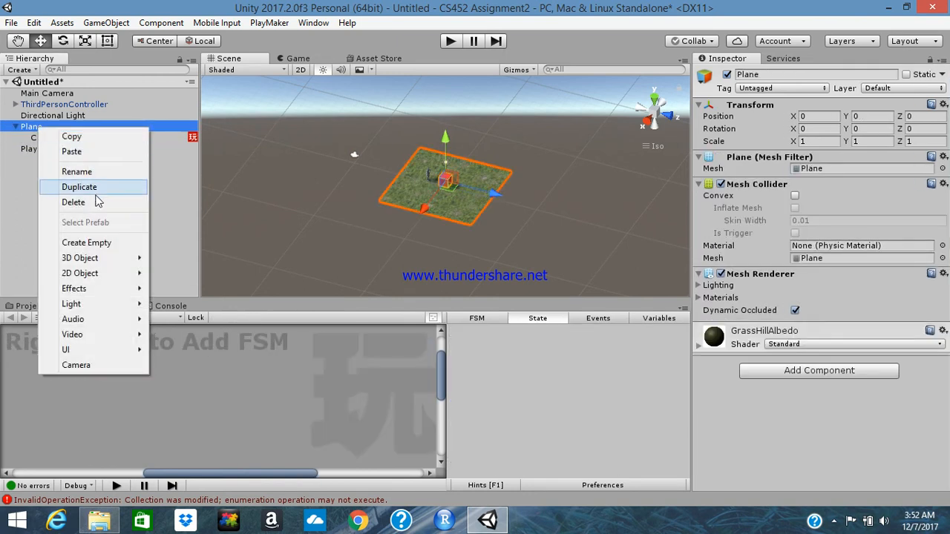
click(106, 244)
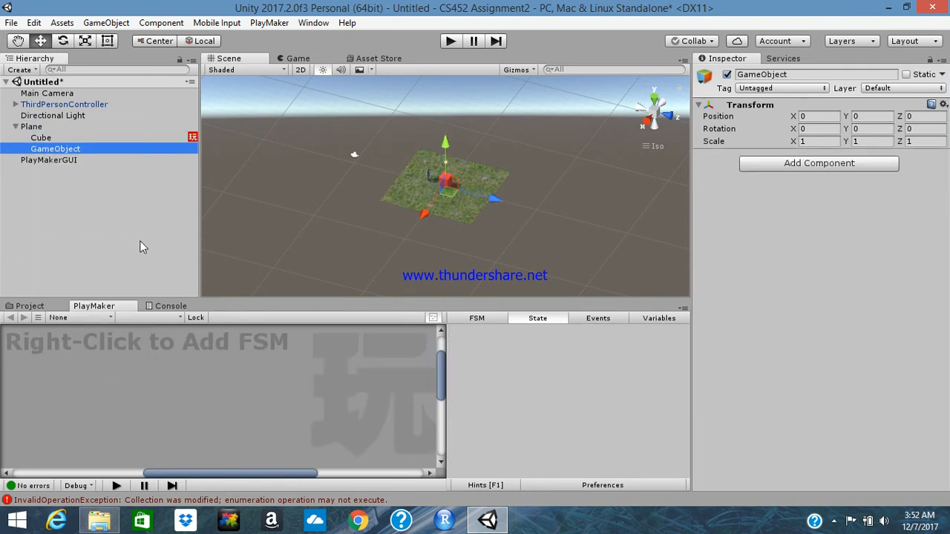
- Add an FSM to the new GameObject and place a second state directly below State 1
right_click(109, 351)
click(145, 360)
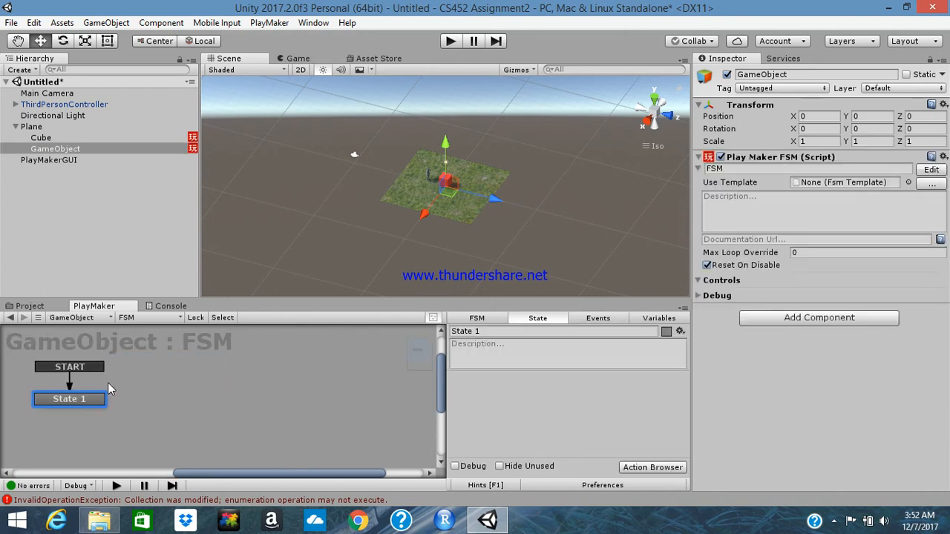
right_click(91, 421)
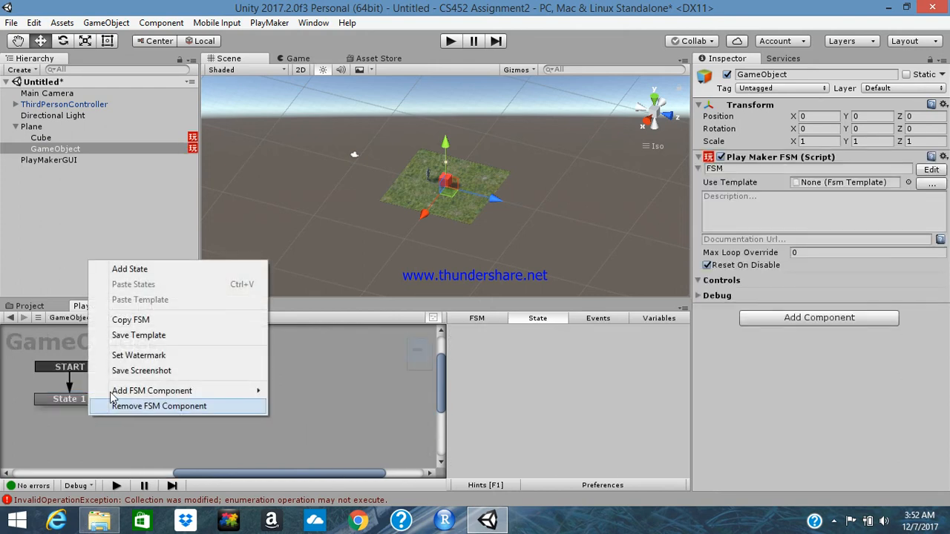
click(165, 273)
drag(105, 424, 54, 431)
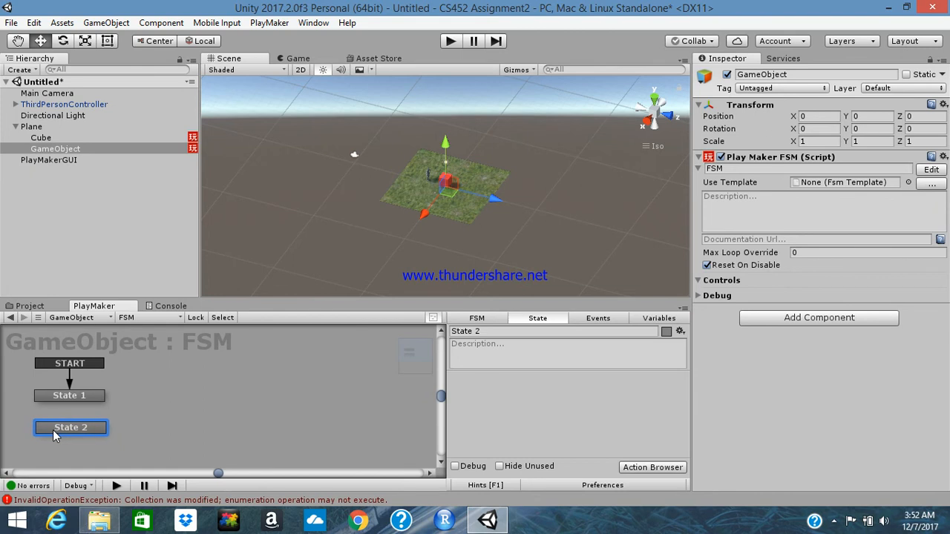
- Add a FINISHED transition to State 1 and connect it to State 2
right_click(74, 393)
mouse_move(175, 261)
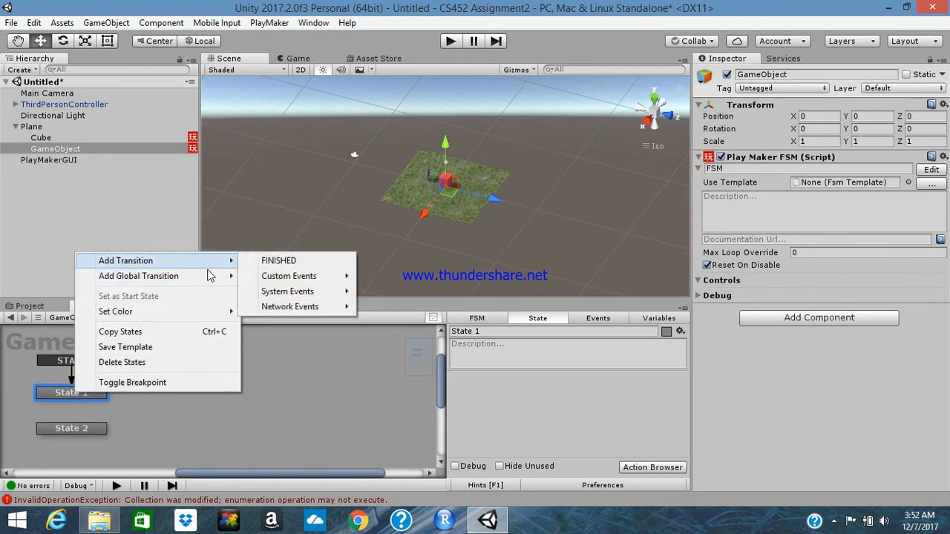
click(271, 261)
click(115, 429)
mouse_move(95, 406)
mouse_down()
mouse_move(114, 424)
mouse_move(99, 430)
mouse_move(113, 430)
mouse_move(100, 421)
mouse_up()
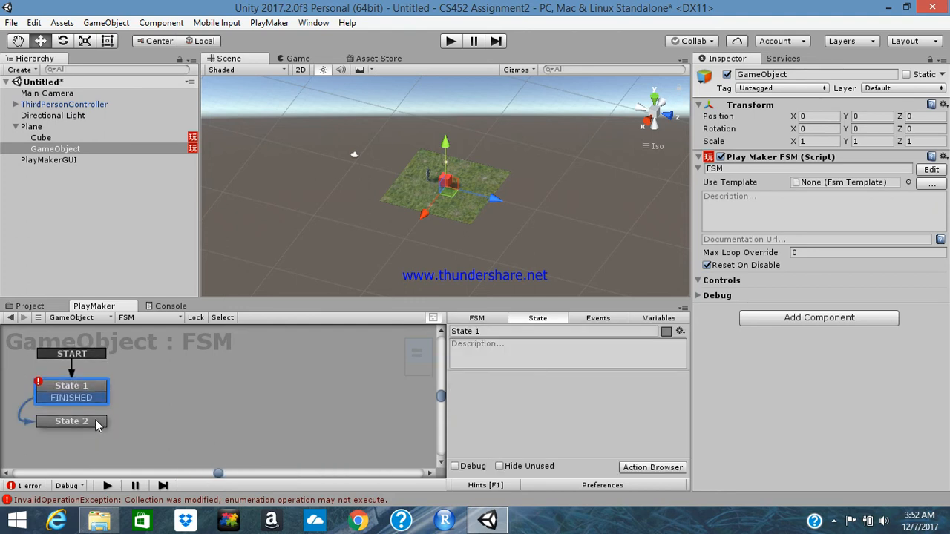
- Add a FINISHED transition to State 2 and connect it back to State 1
right_click(87, 418)
mouse_move(171, 288)
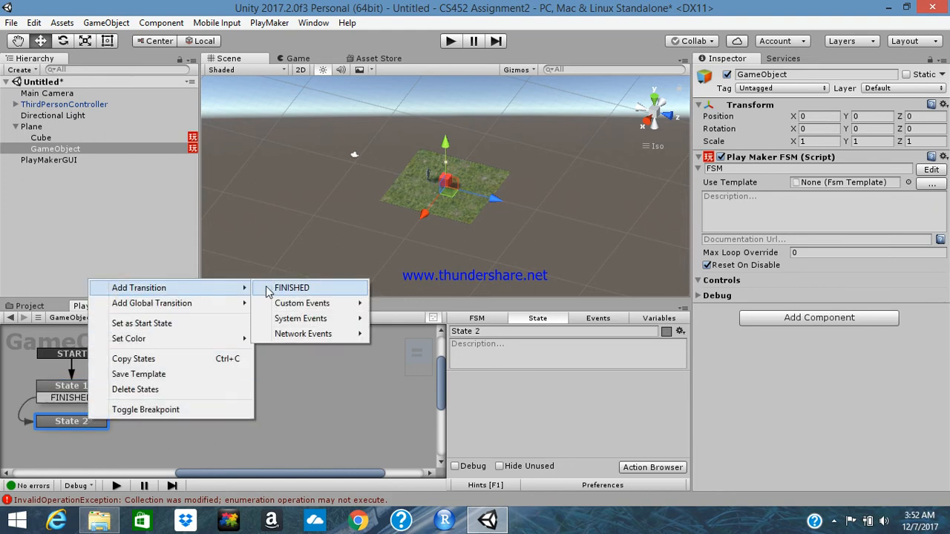
click(289, 288)
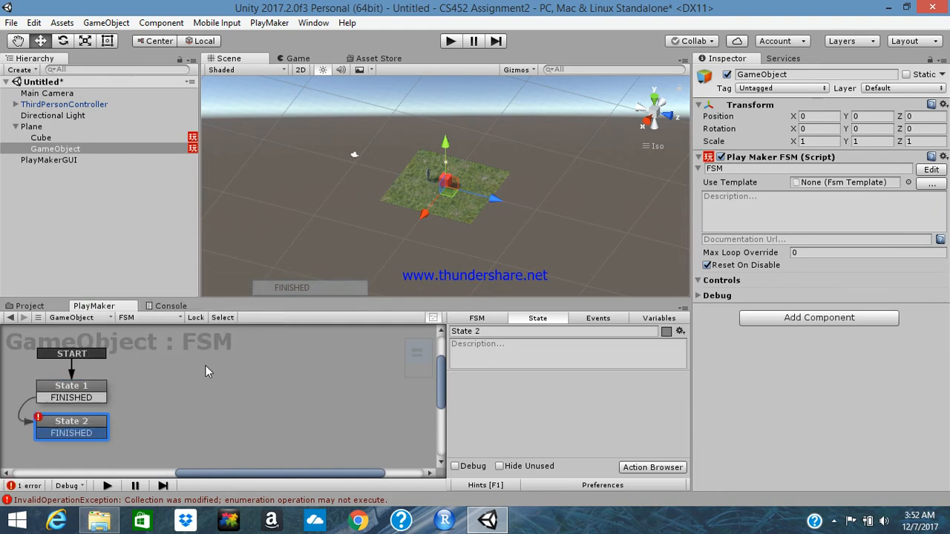
click(96, 389)
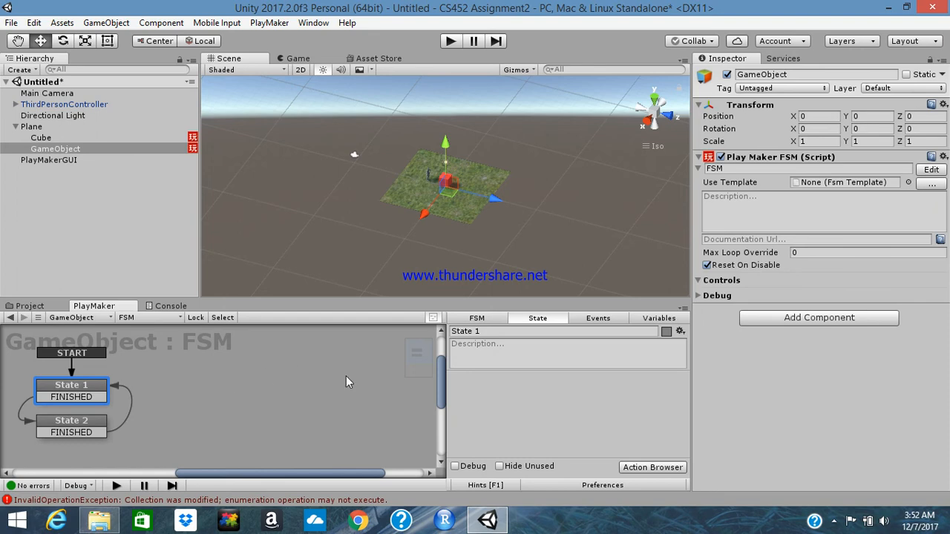
- Add a Convert Float To String action to State 1 with the global variable score as its float variable
click(645, 466)
text(flo)
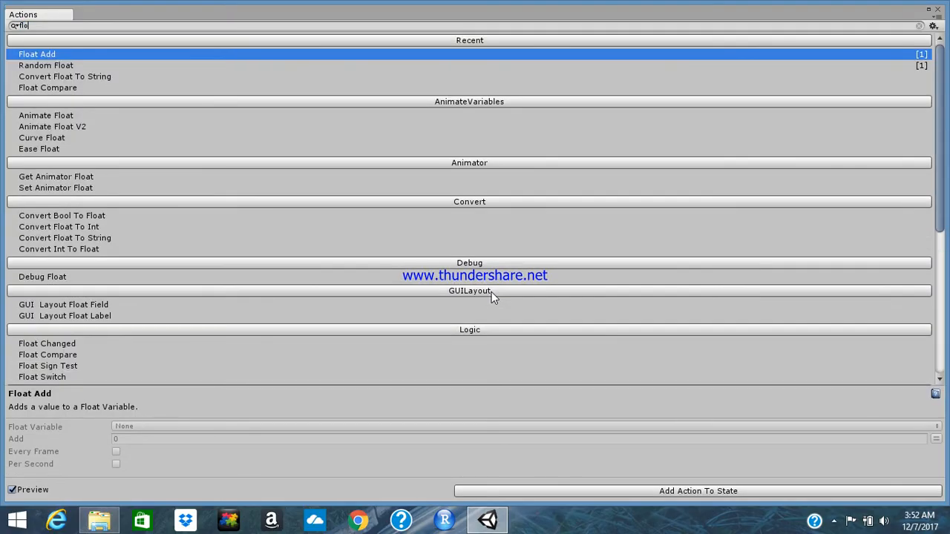
key(Down)
key(Down)
key(Return)
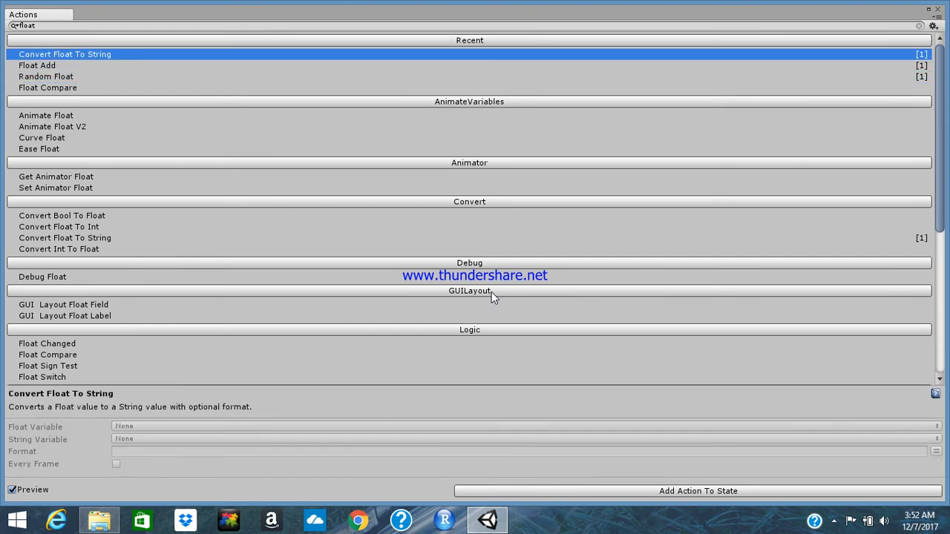
click(596, 395)
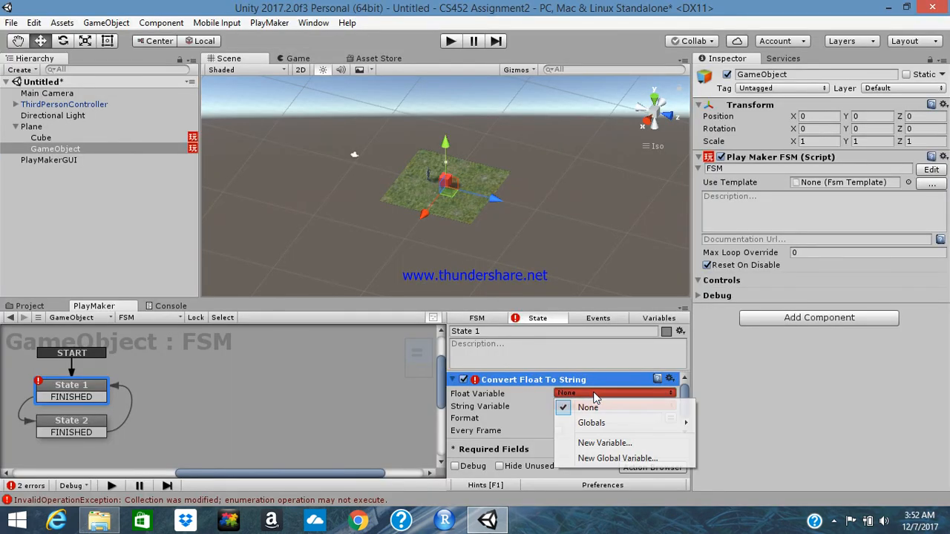
mouse_move(668, 422)
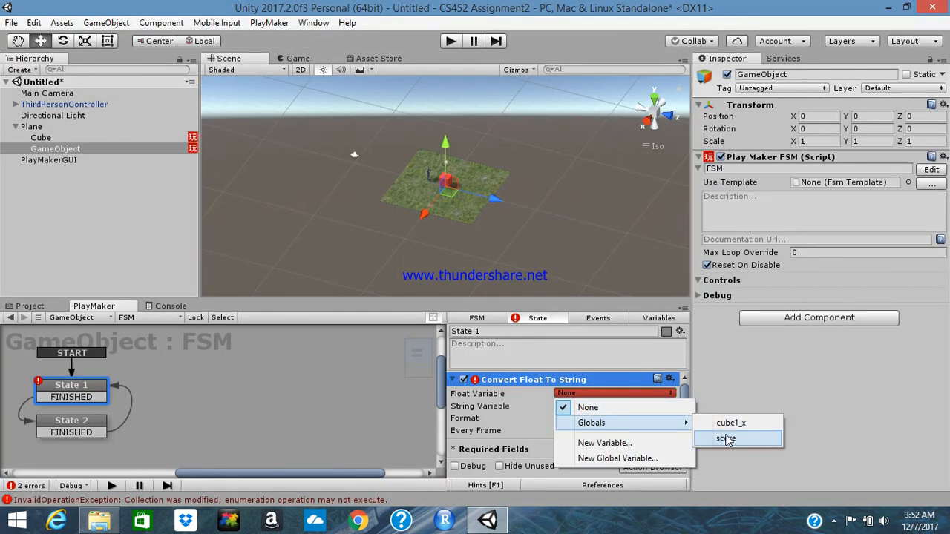
click(722, 438)
- Enable Network Sync for the score variable in the PlayMaker global variables
click(618, 406)
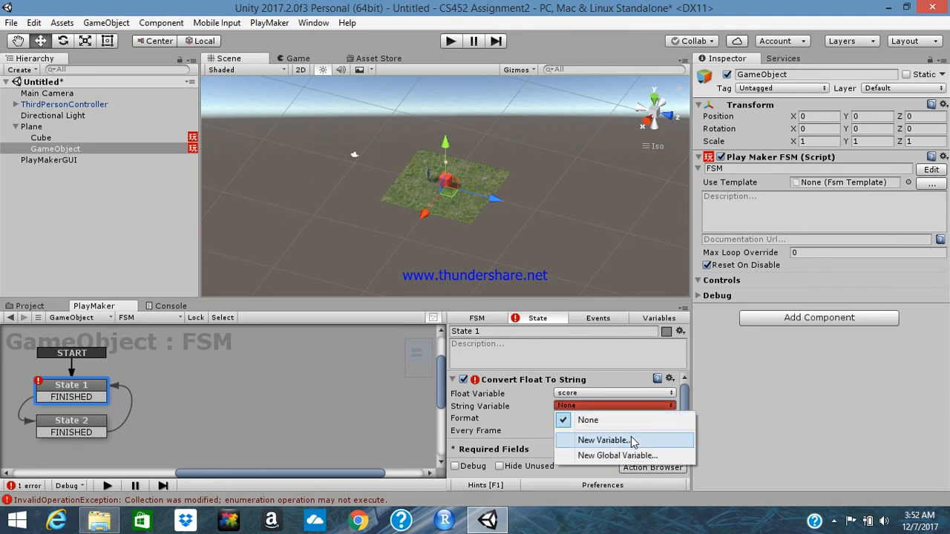
click(538, 424)
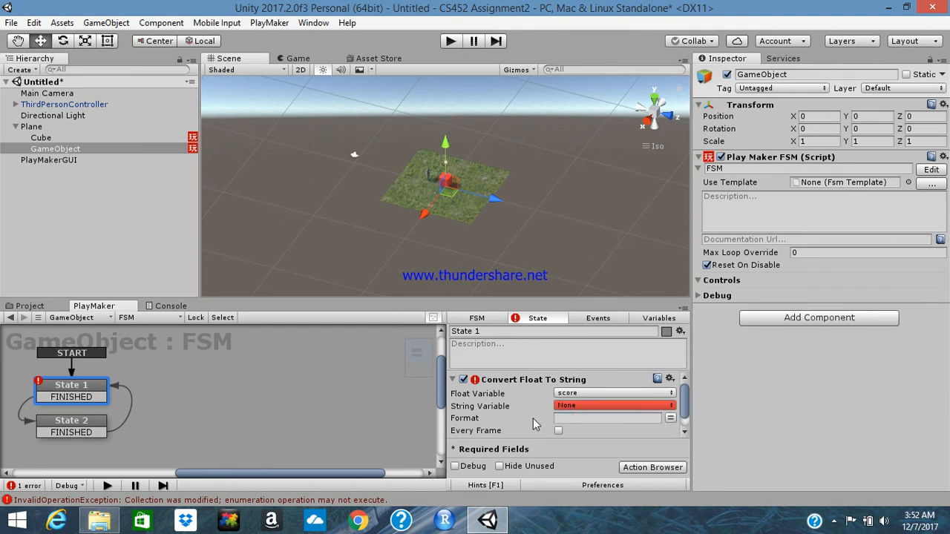
click(656, 320)
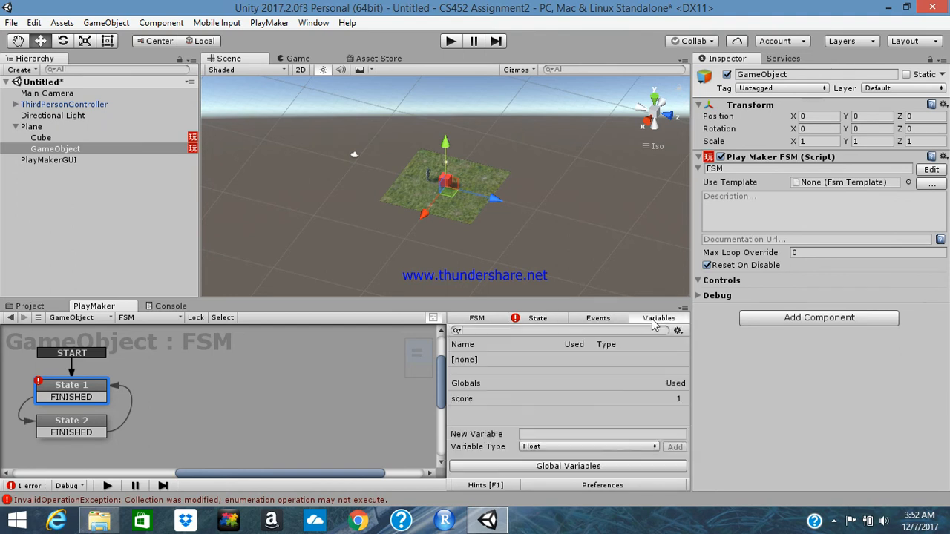
click(594, 466)
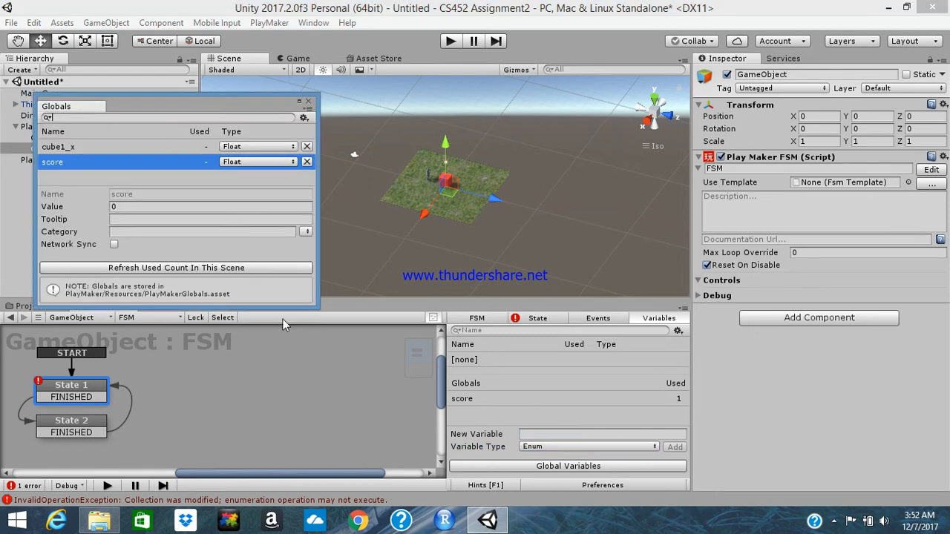
click(134, 206)
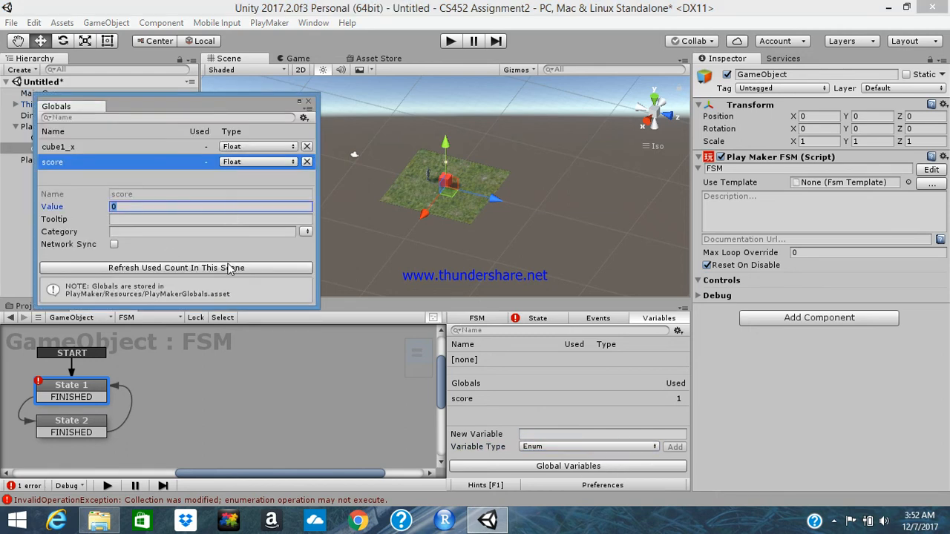
click(184, 245)
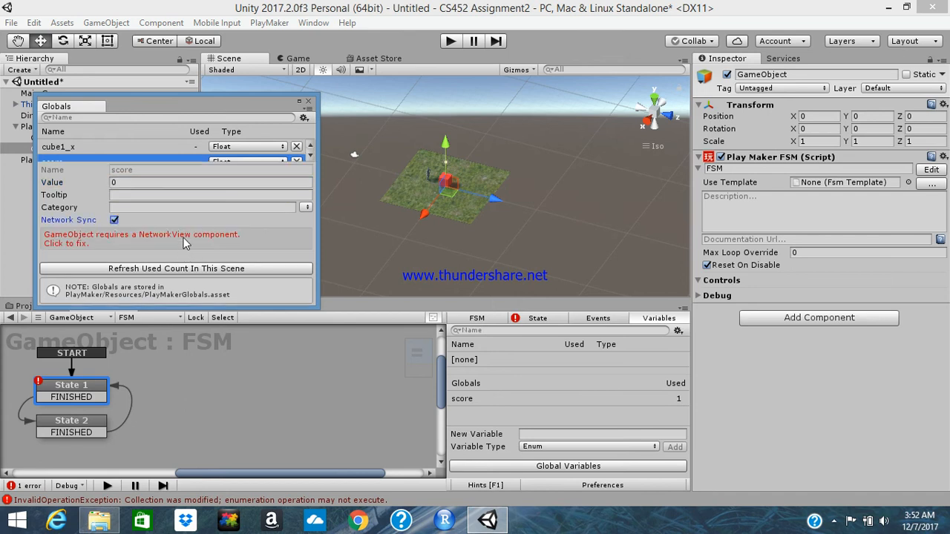
click(310, 104)
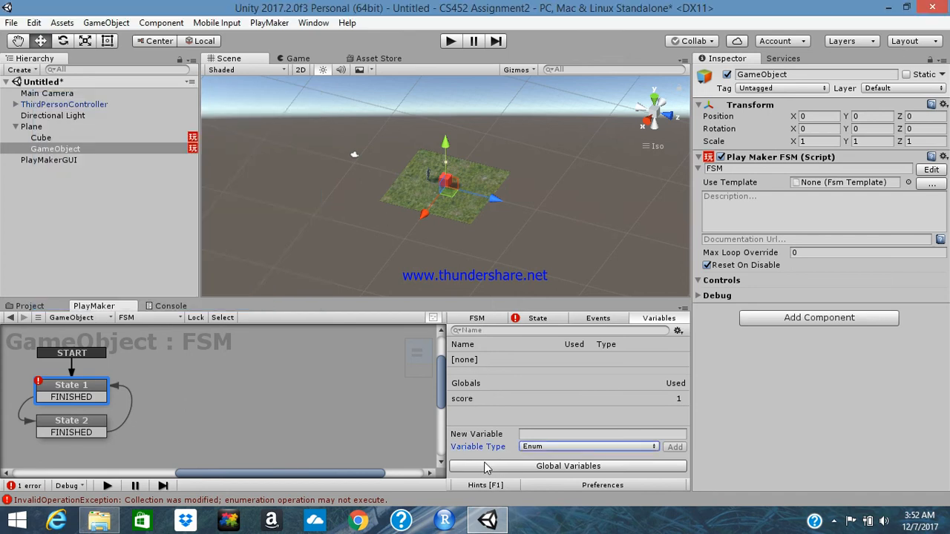
click(486, 466)
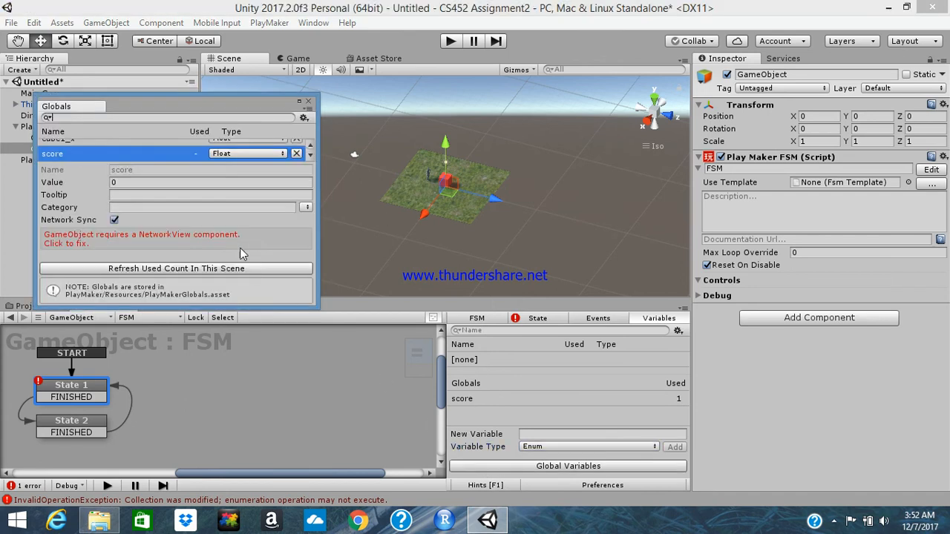
click(310, 157)
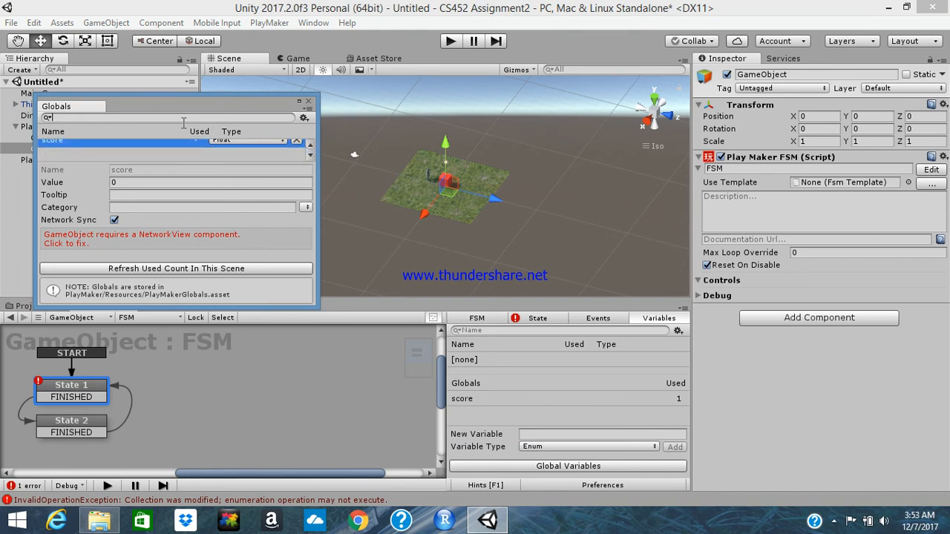
key(F1)
click(170, 182)
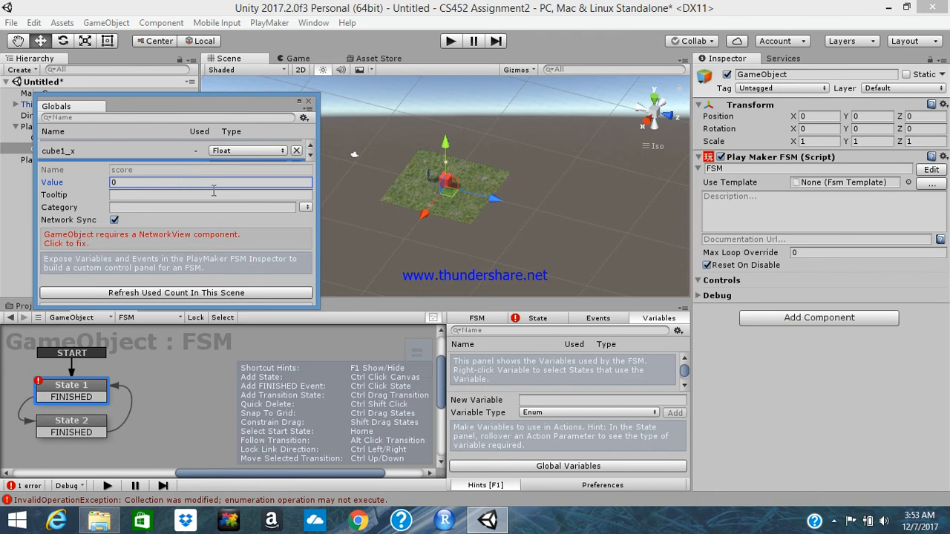
scroll(183, 161, up, 2)
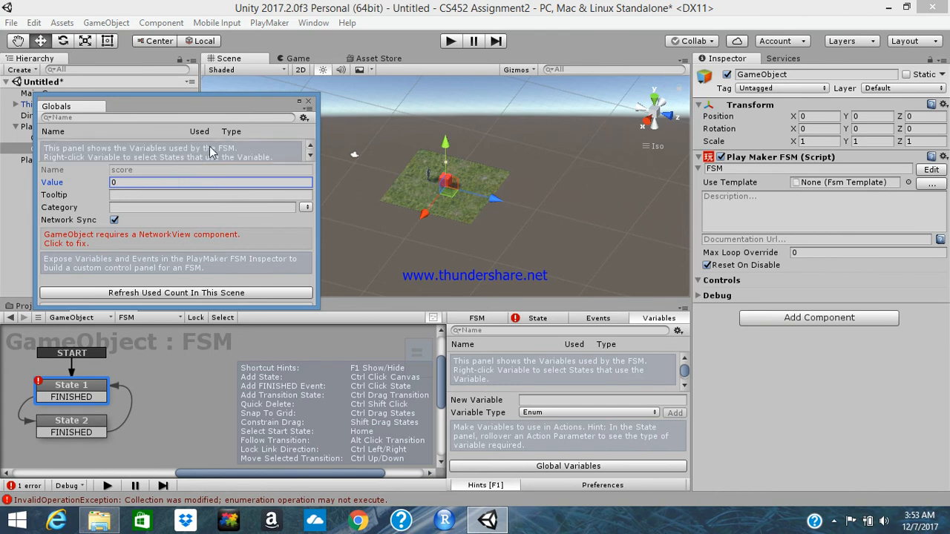
click(308, 103)
key(F1)
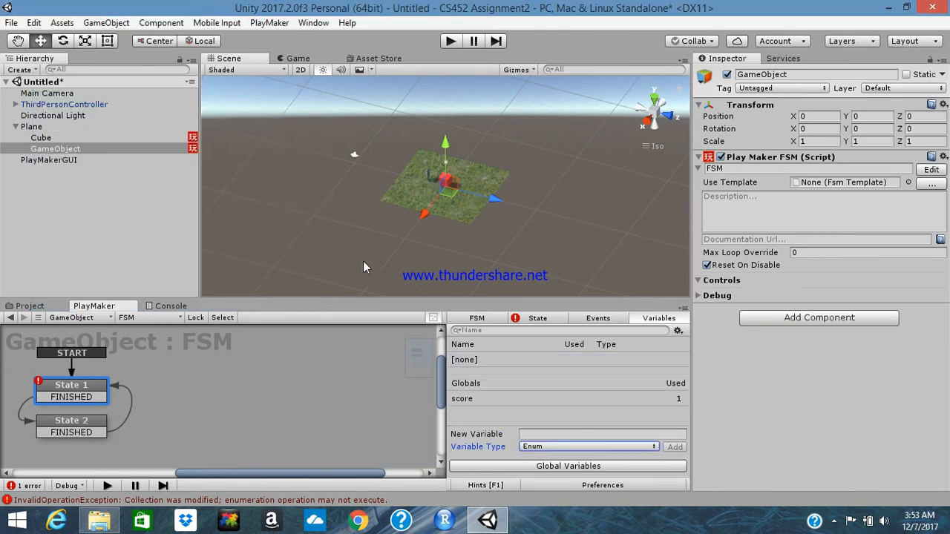
click(603, 447)
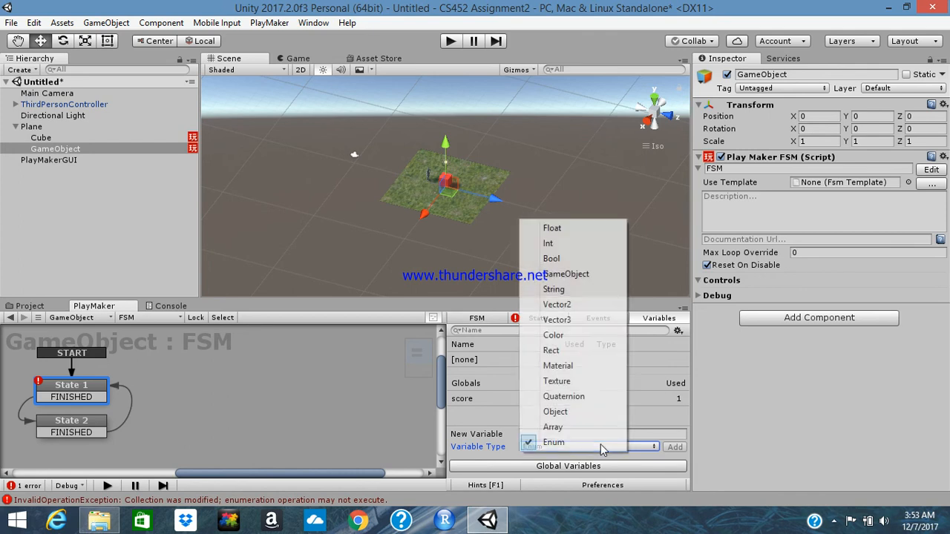
click(572, 230)
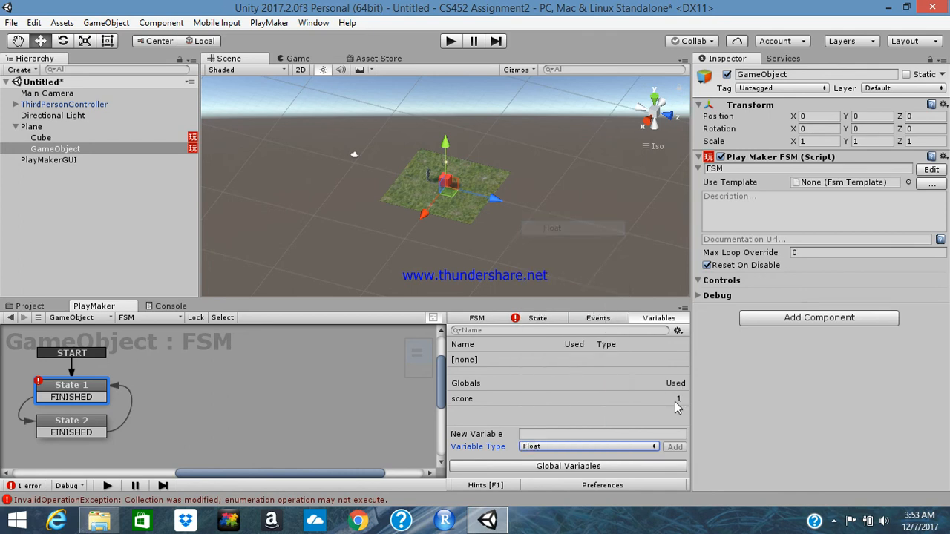
- Refresh the used counts of the global variables in this scene, keeping the score variable
click(631, 466)
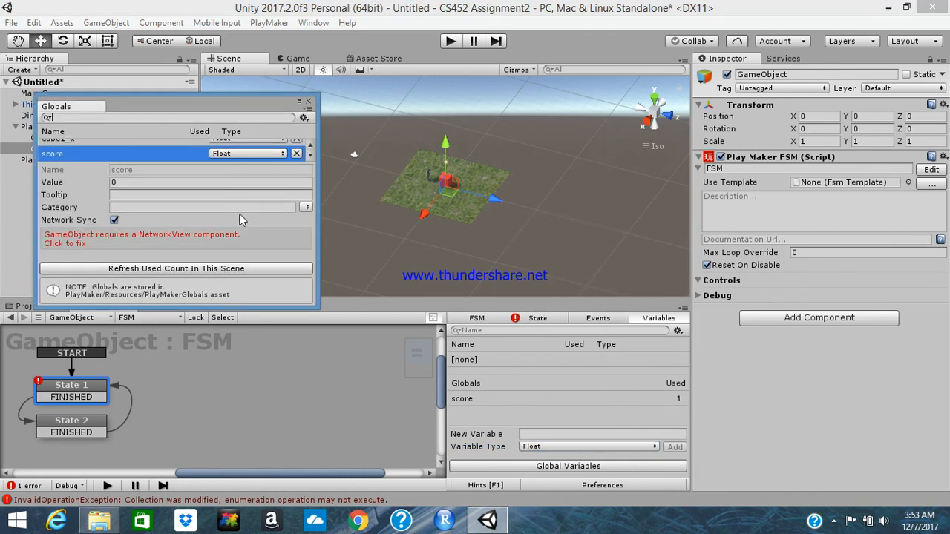
click(212, 270)
click(296, 153)
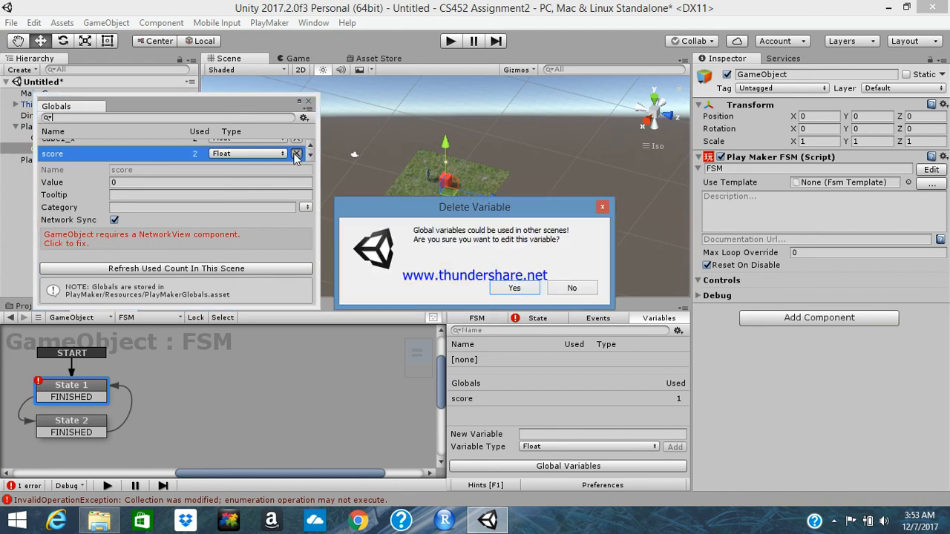
click(560, 292)
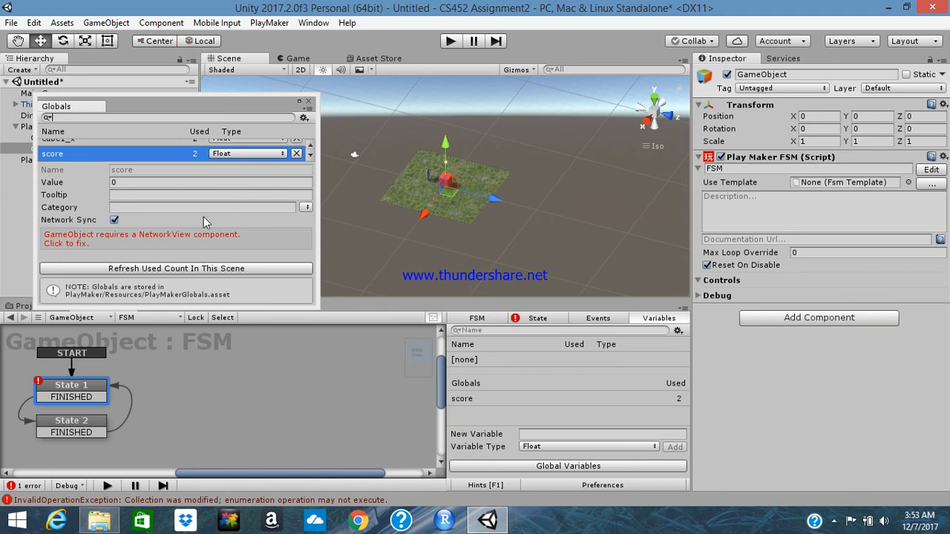
click(310, 101)
- Create a new global variable Score_str as the string variable of the Convert Float To String action
click(537, 319)
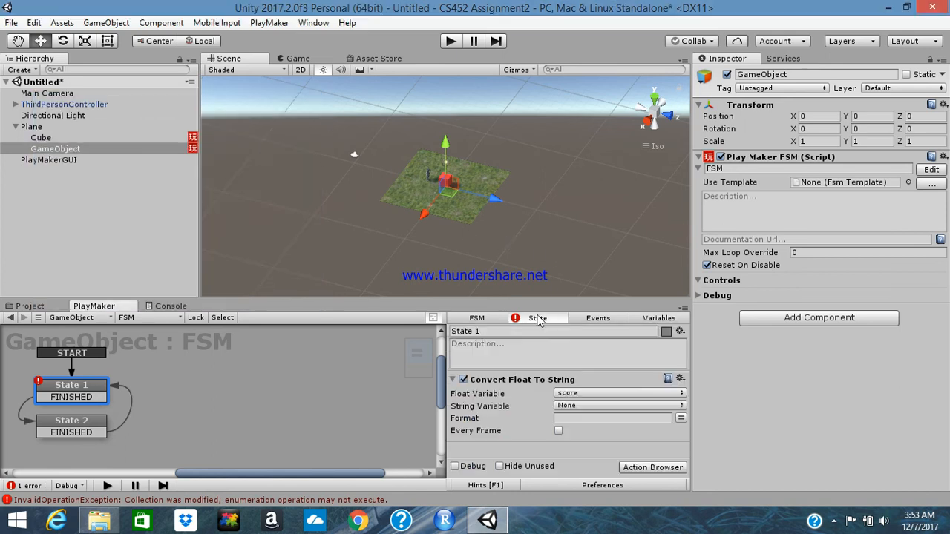
click(611, 406)
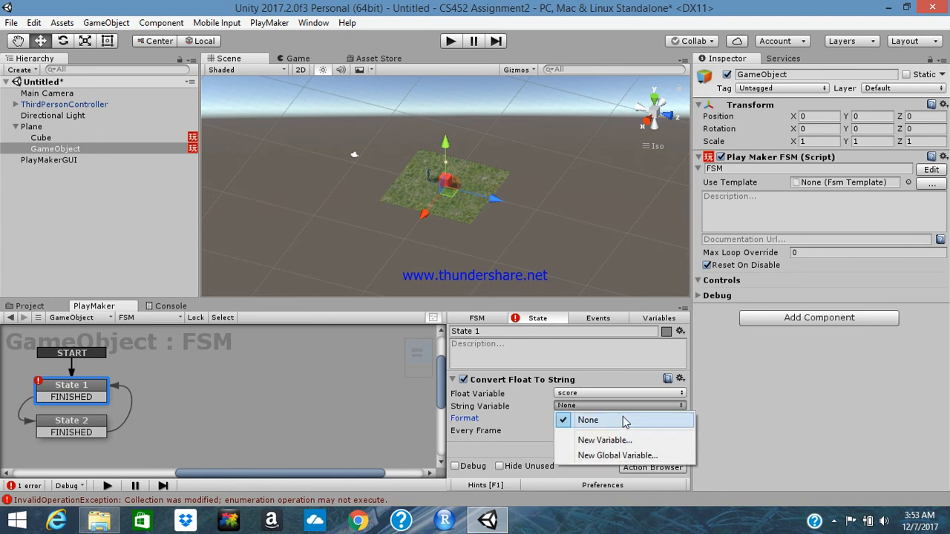
click(653, 455)
text(Score)
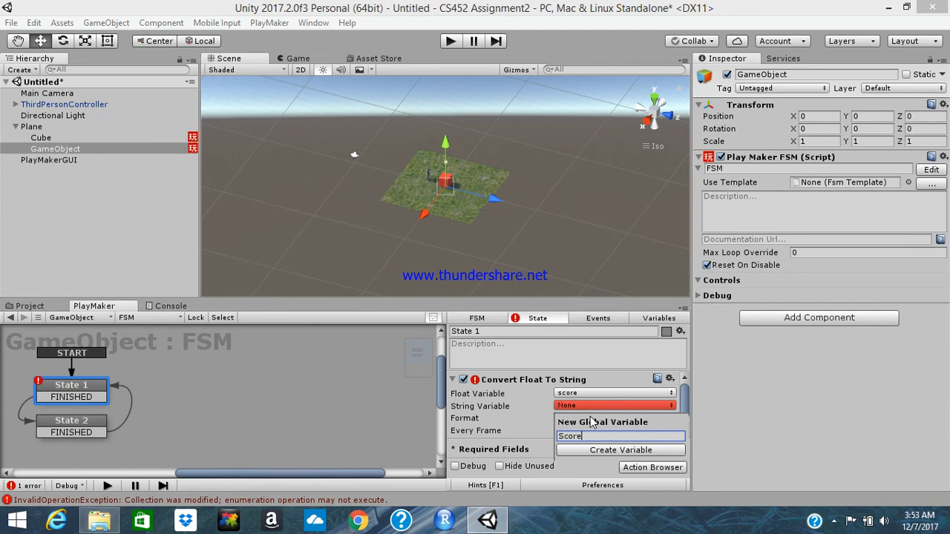
text(_s)
click(640, 451)
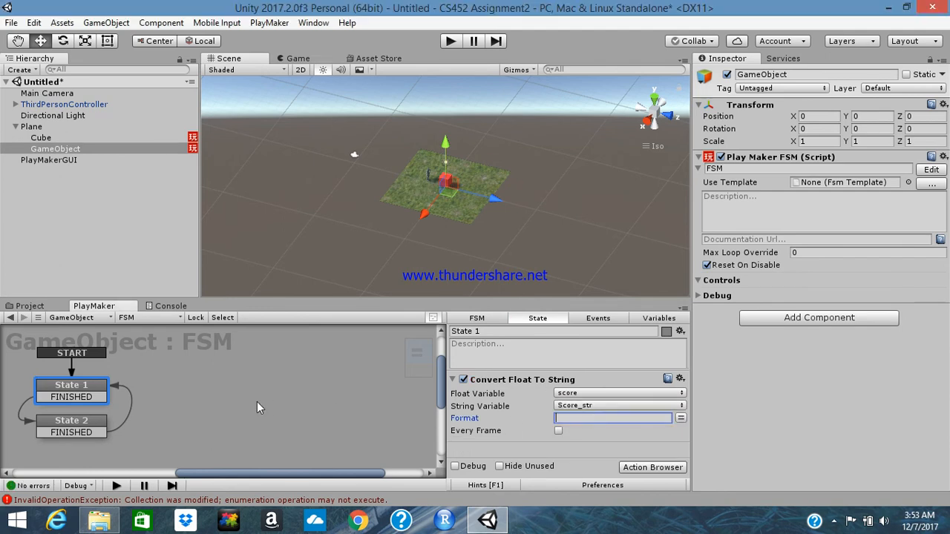
right_click(583, 443)
click(528, 442)
right_click(522, 450)
click(511, 447)
- Add a Send Event action to State 1 that sends the FINISHED event
click(652, 468)
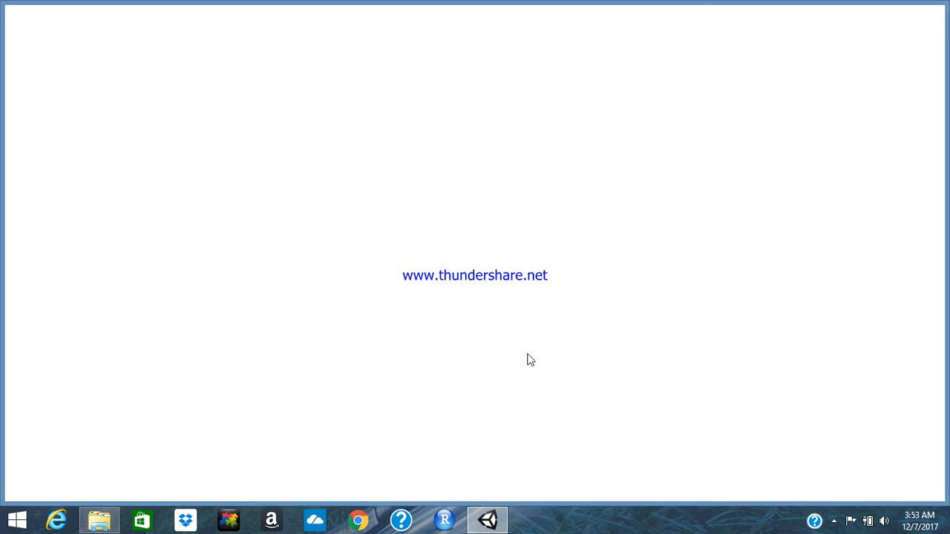
text(send)
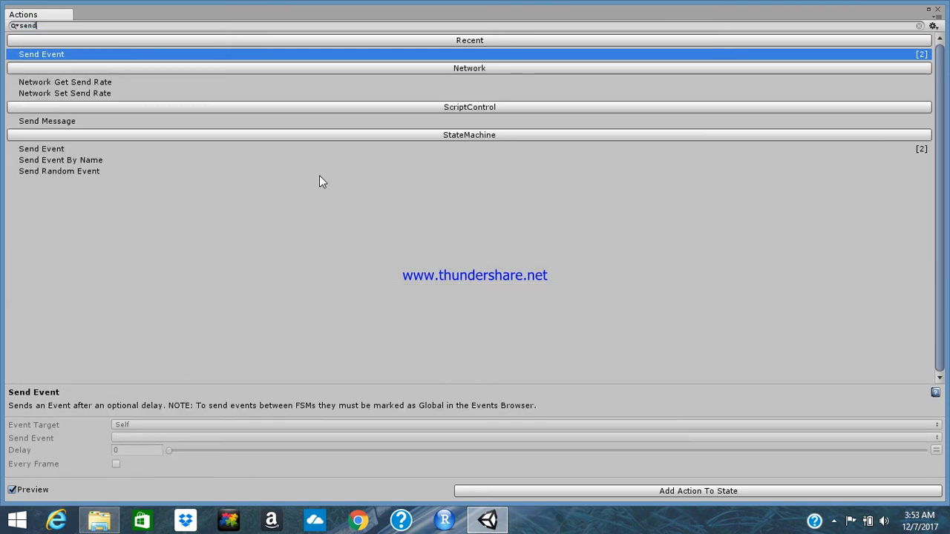
key(Return)
click(603, 404)
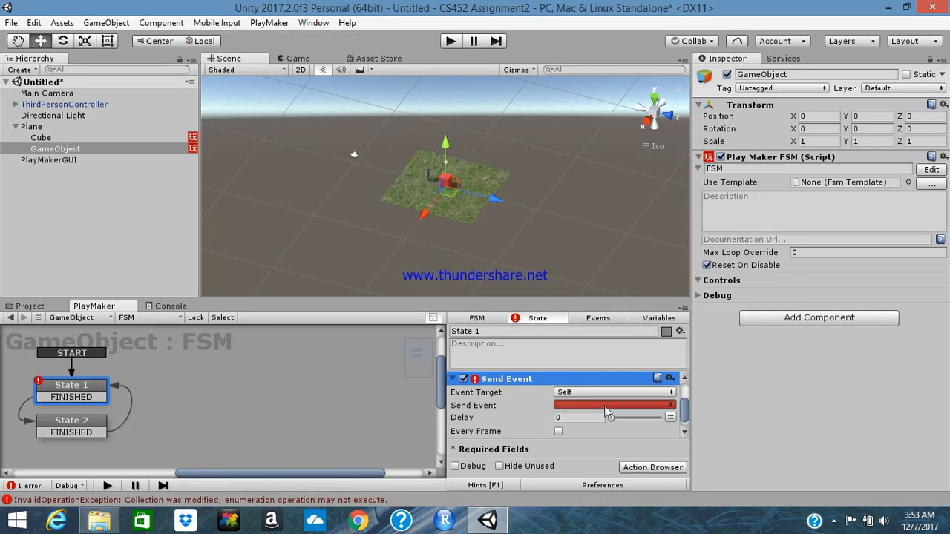
click(605, 329)
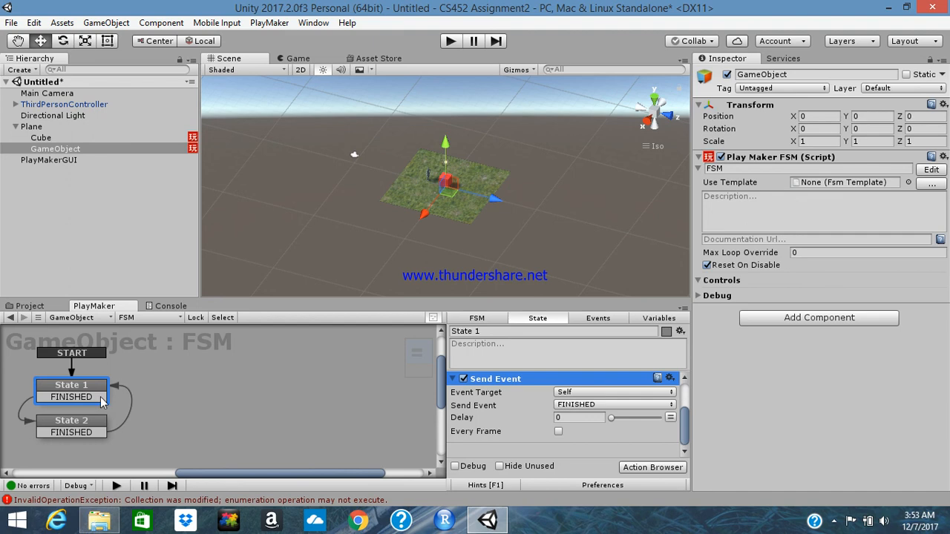
- Add a Send Event action to State 2 that sends the FINISHED event
click(91, 419)
click(652, 467)
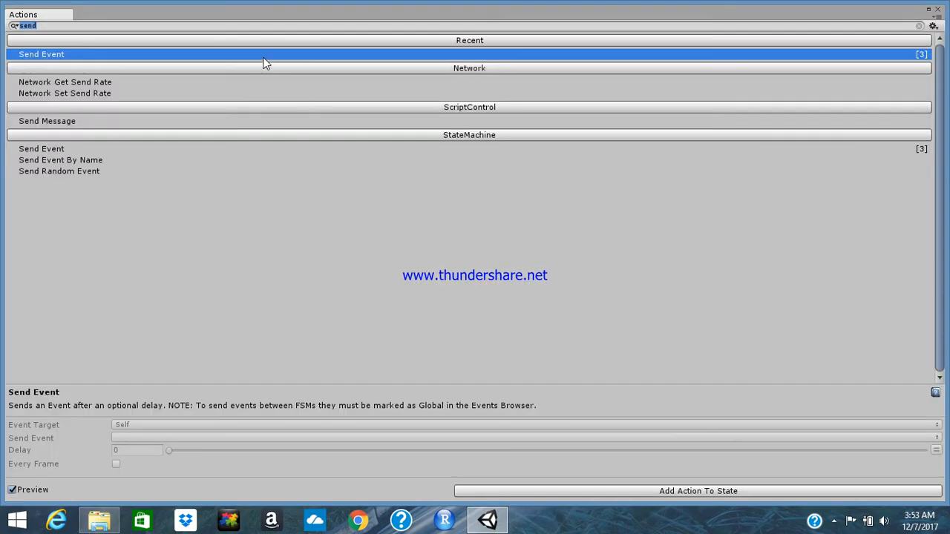
double_click(260, 56)
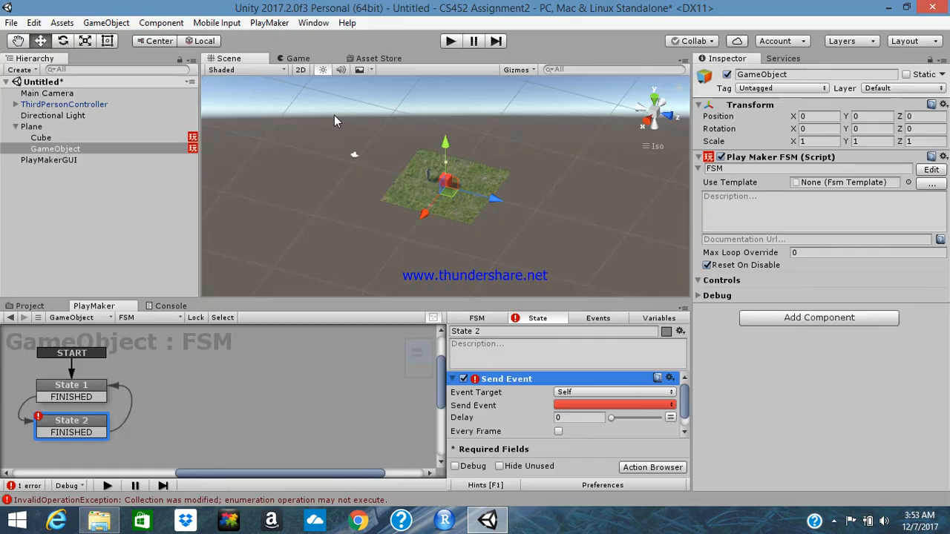
click(574, 404)
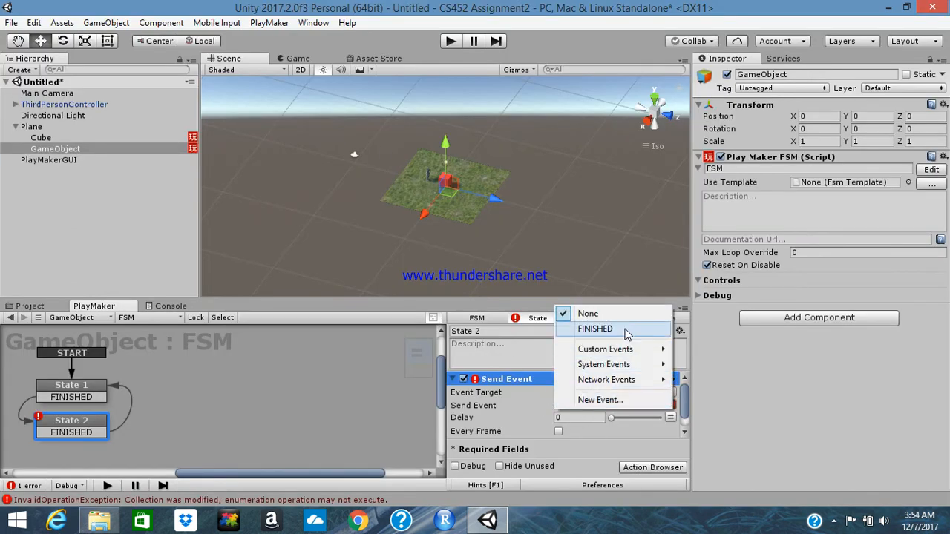
click(590, 329)
- Add a GUI Box action to State 1, finding it in the action browser with the search term gui
click(92, 386)
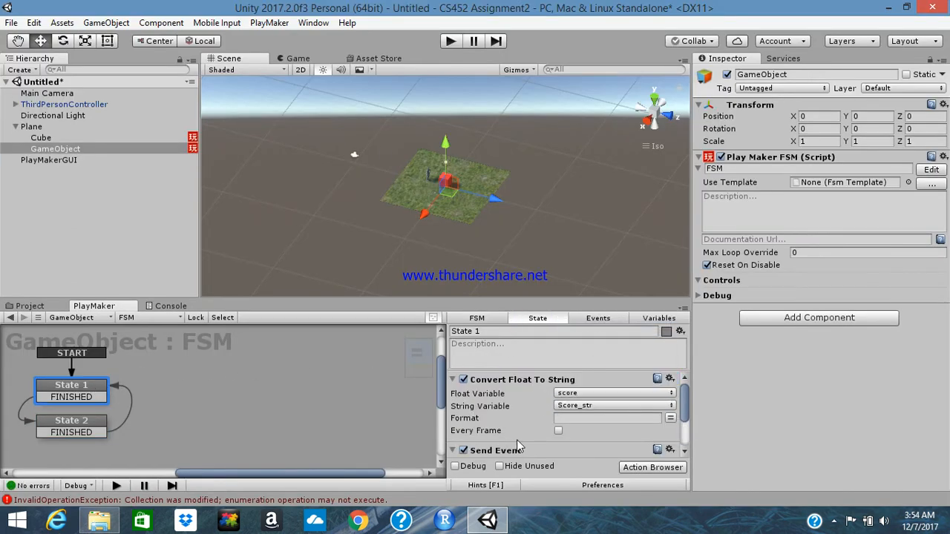
right_click(597, 438)
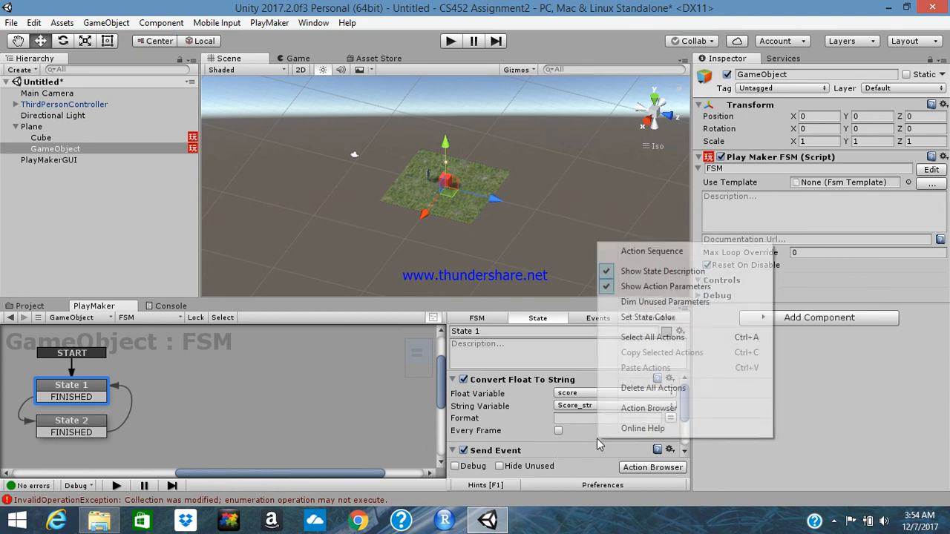
click(647, 408)
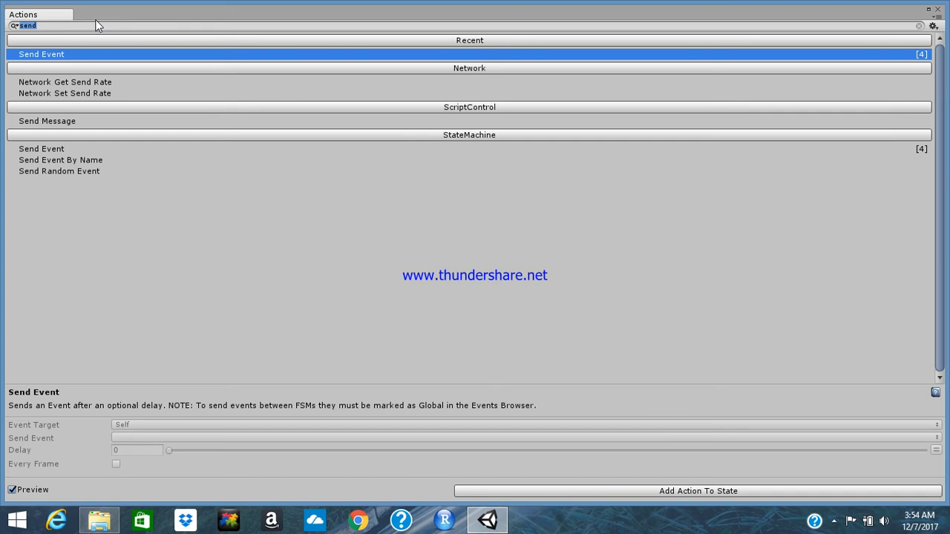
text(gui)
key(Return)
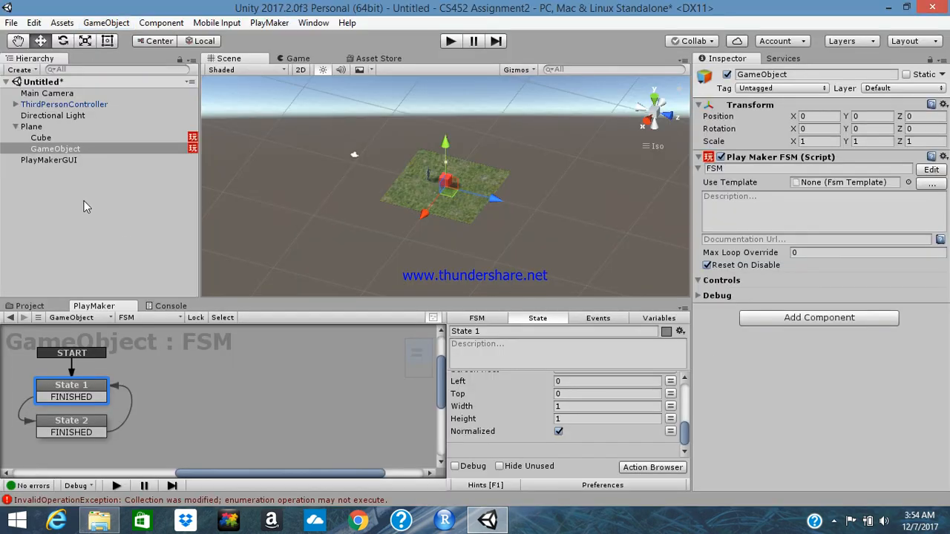
- Reorder State 1's actions so that Send Event comes after the GUI Box action
scroll(534, 401, up, 5)
scroll(542, 411, down, 2)
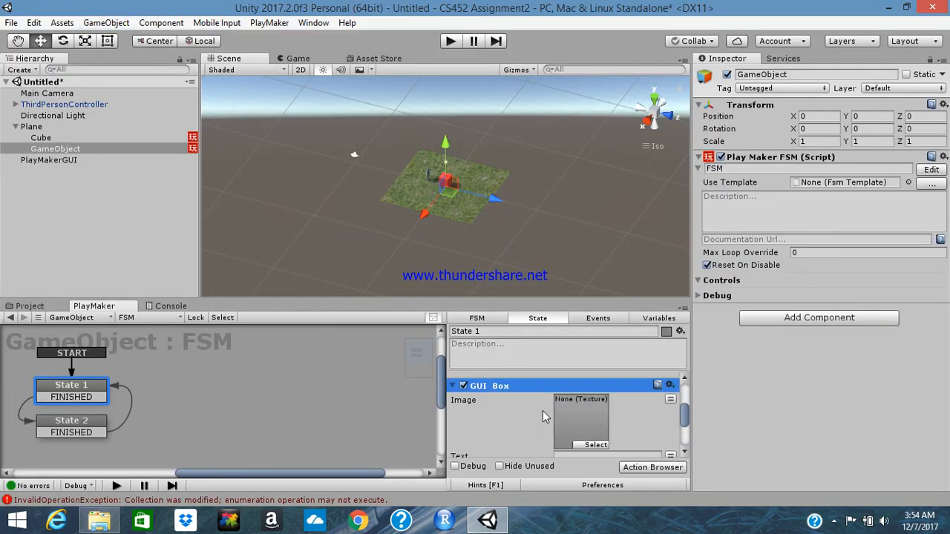
scroll(543, 410, down, 4)
scroll(534, 408, up, 2)
scroll(532, 408, up, 3)
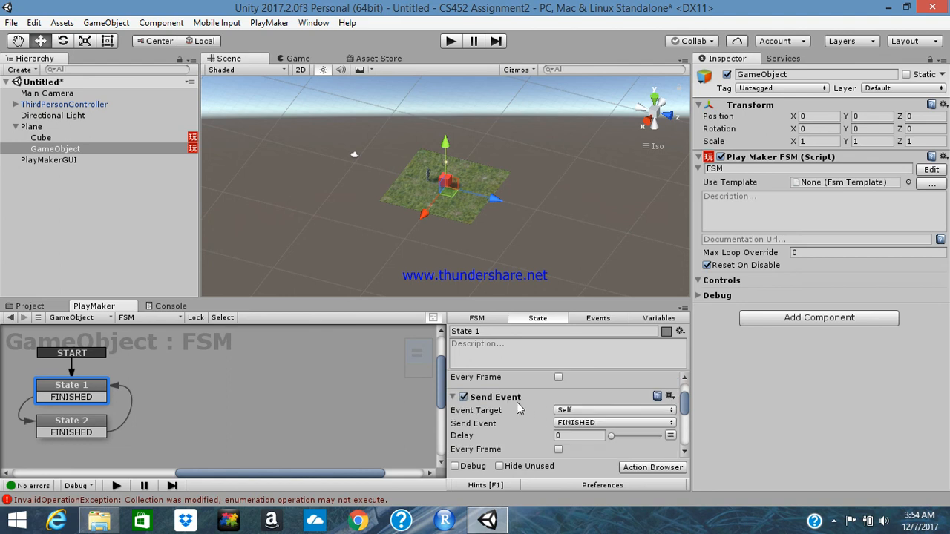
drag(512, 397, 514, 437)
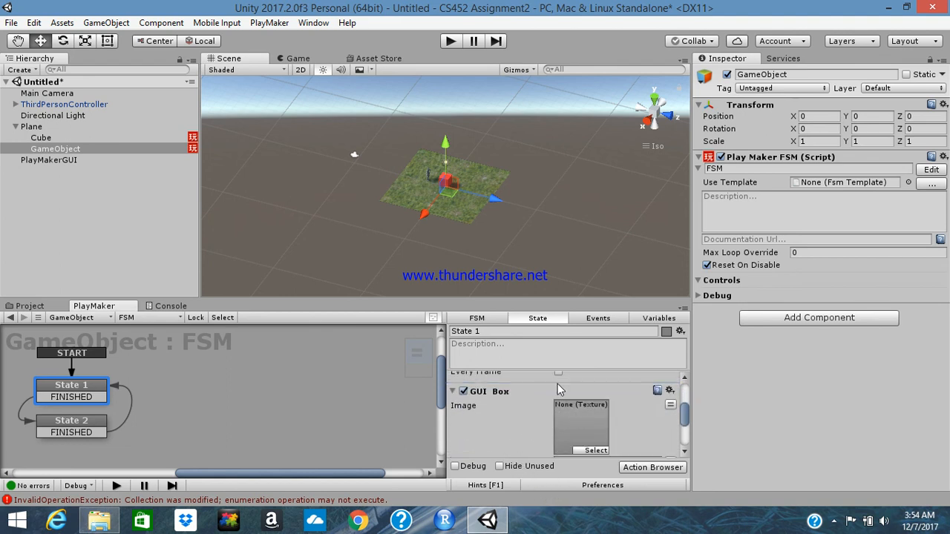
scroll(542, 397, up, 2)
scroll(509, 421, down, 1)
drag(506, 403, 560, 452)
scroll(559, 446, up, 3)
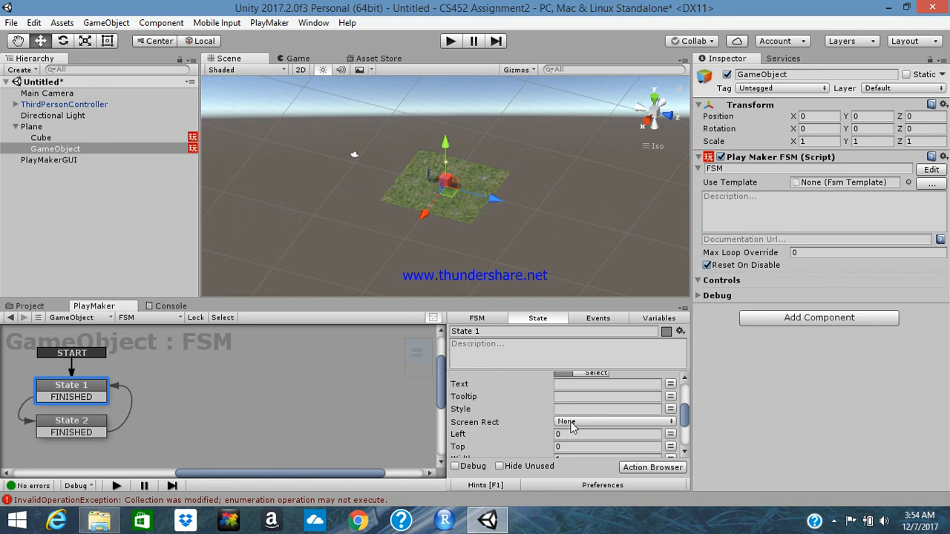
- Bind the Text of the GUI Box action to the global variable Score_str
scroll(572, 423, up, 2)
click(670, 425)
click(647, 426)
mouse_move(645, 455)
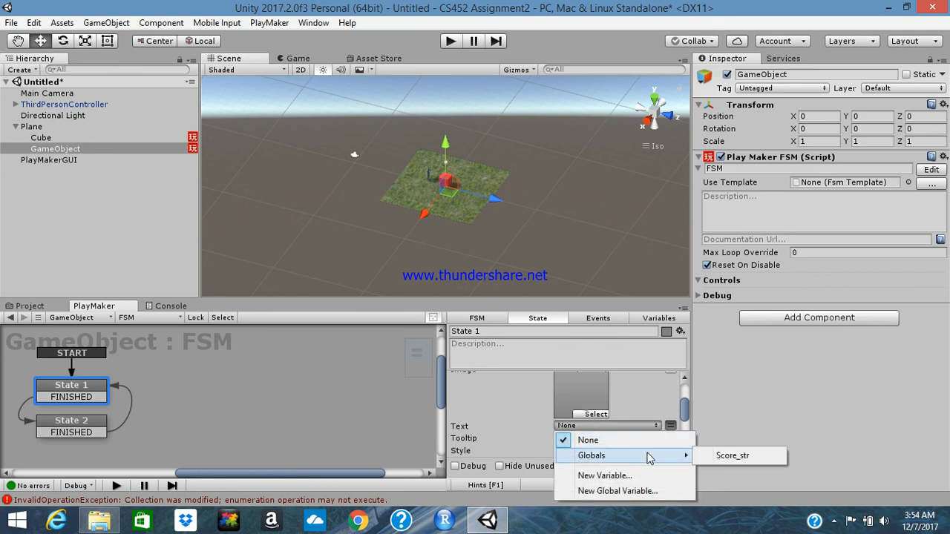
click(716, 455)
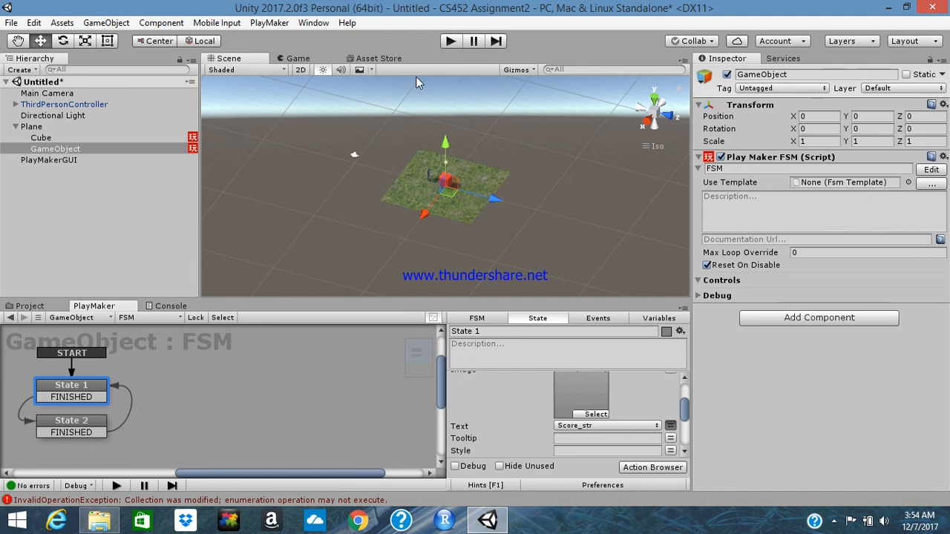
- Test-run the scene briefly, stop it, and change the delay of State 1's Send Event action
click(451, 40)
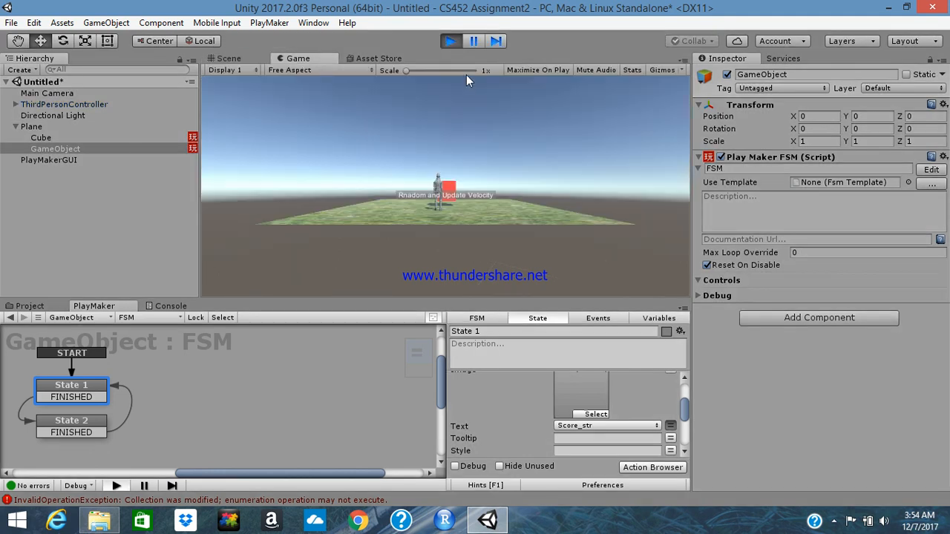
click(452, 39)
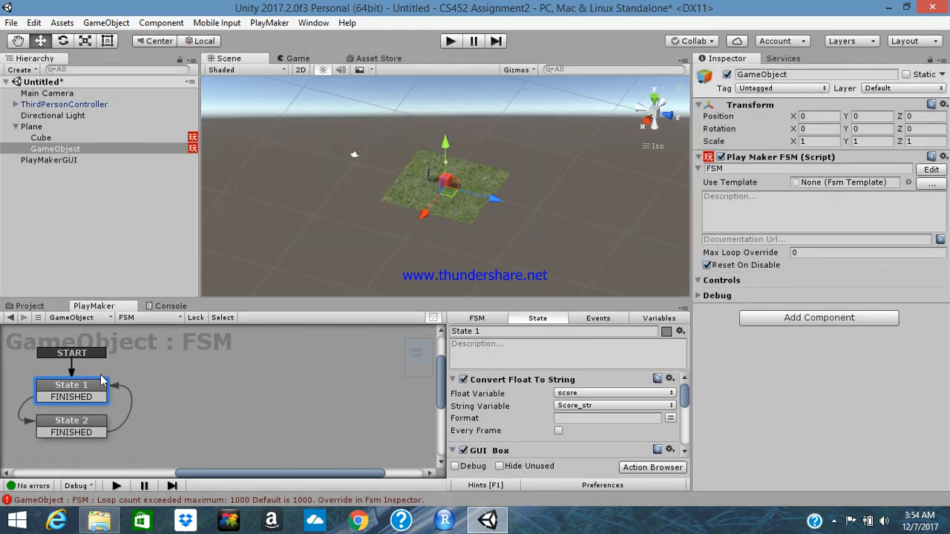
scroll(502, 416, down, 5)
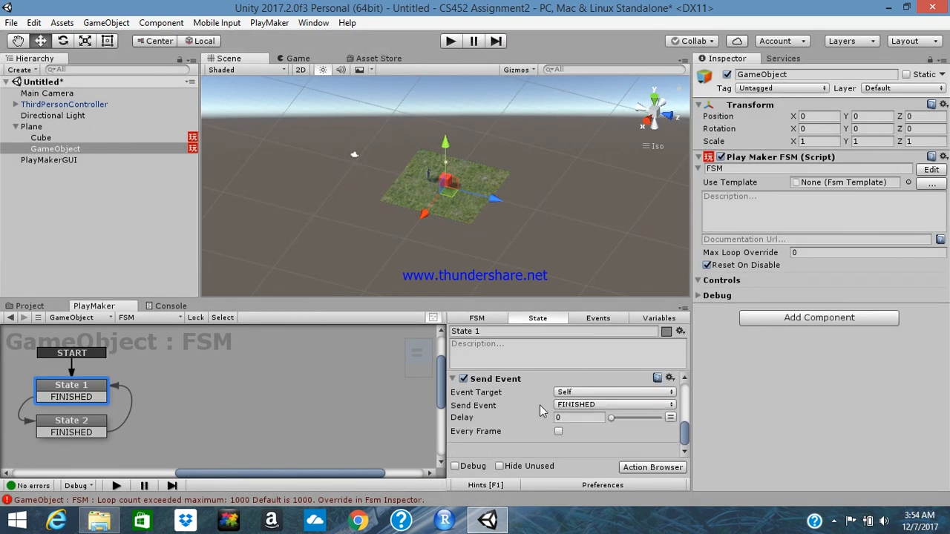
click(579, 418)
- Play the scene, run the character back and forth through the cube to check the on-screen score, and stop playback
click(452, 46)
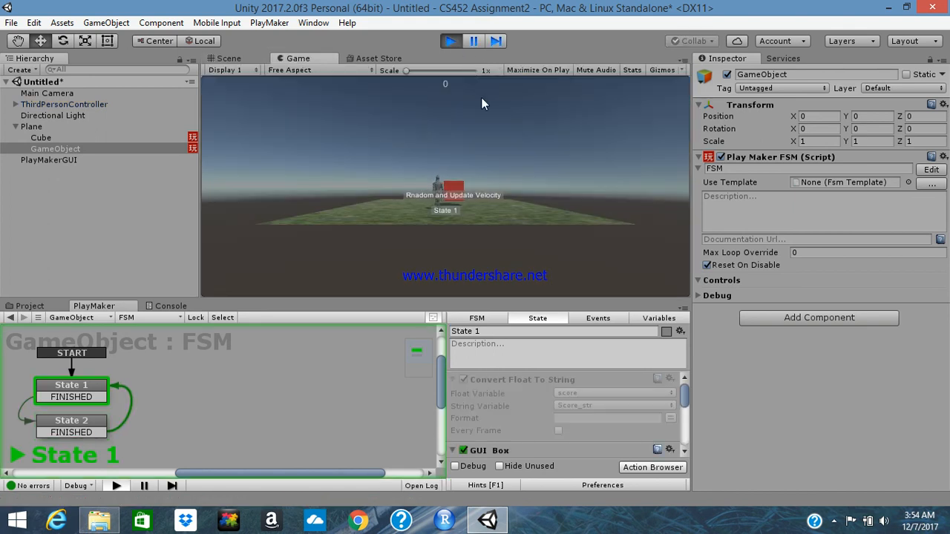
key(Right)
key(Left)
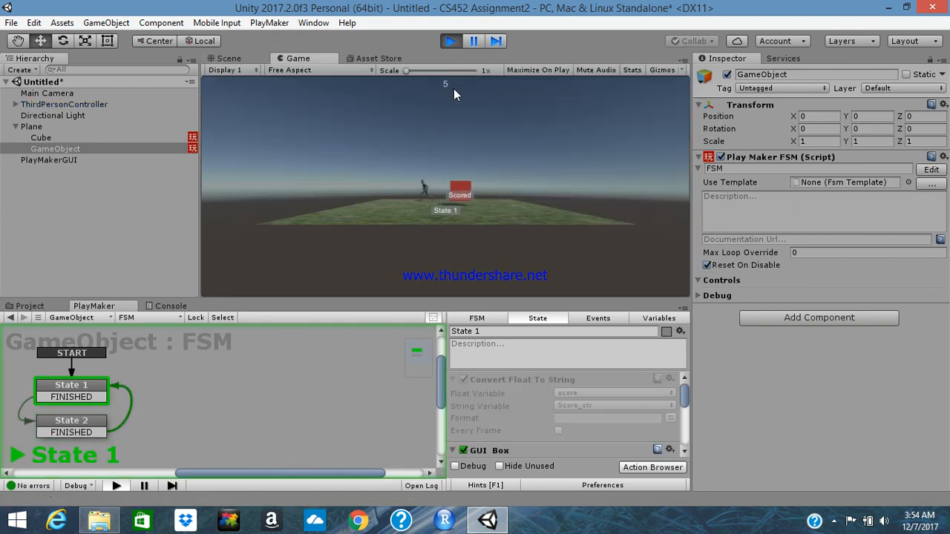
key(Right)
key(Left)
key(Right)
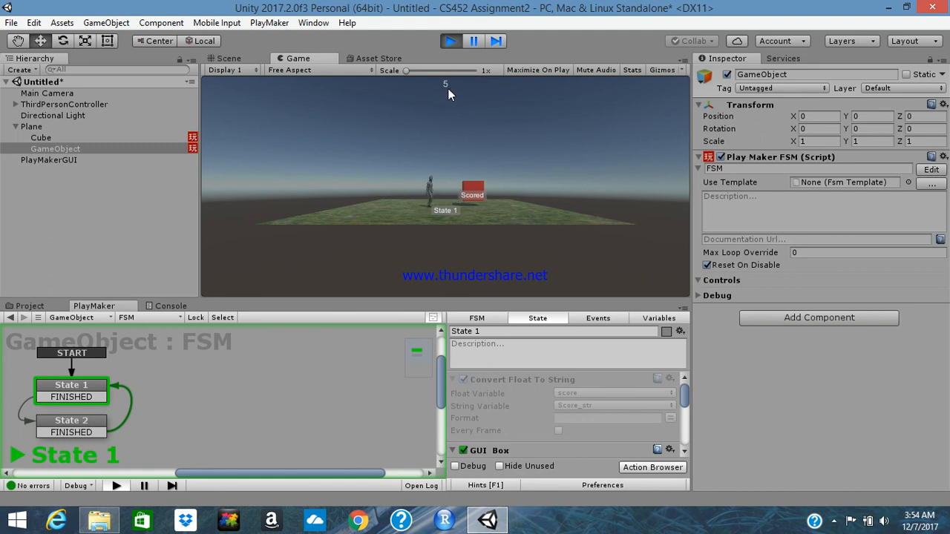
key(Left)
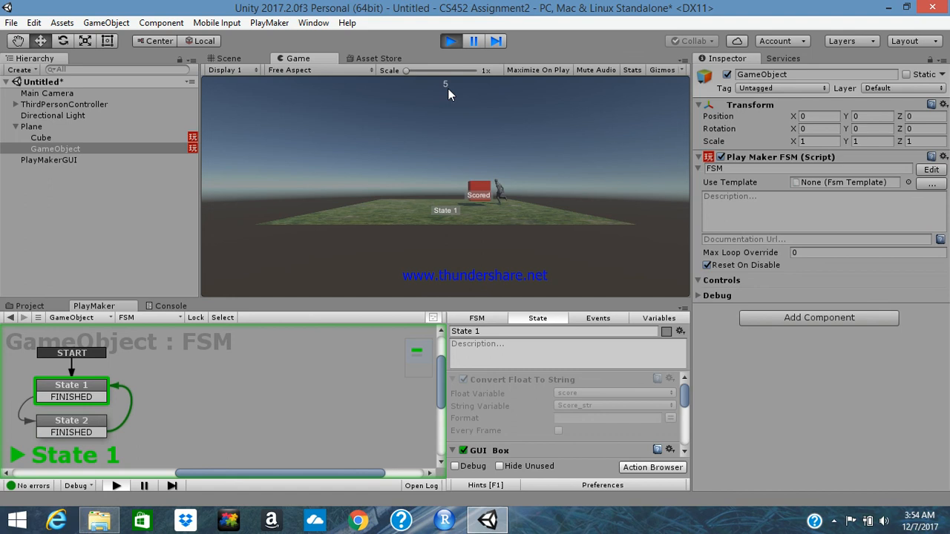
key(Right)
key(Left)
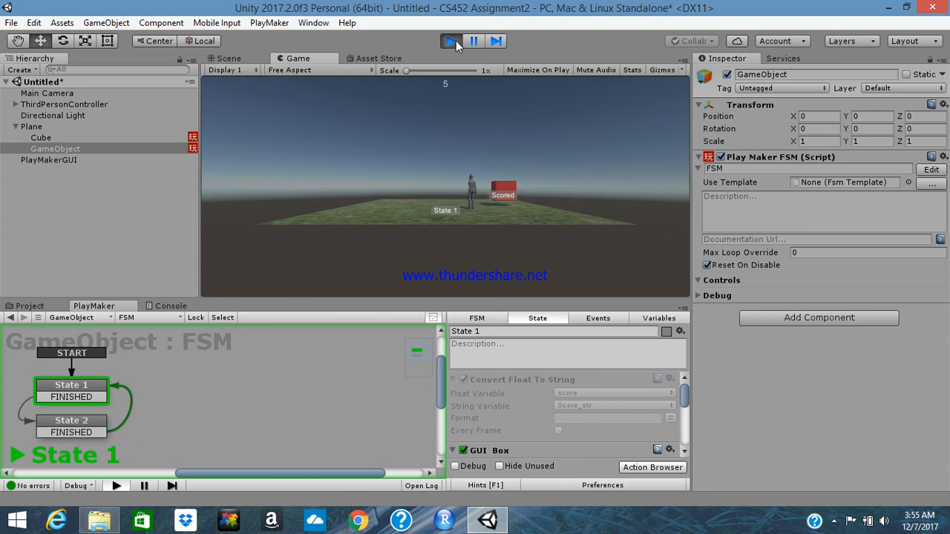
click(454, 40)
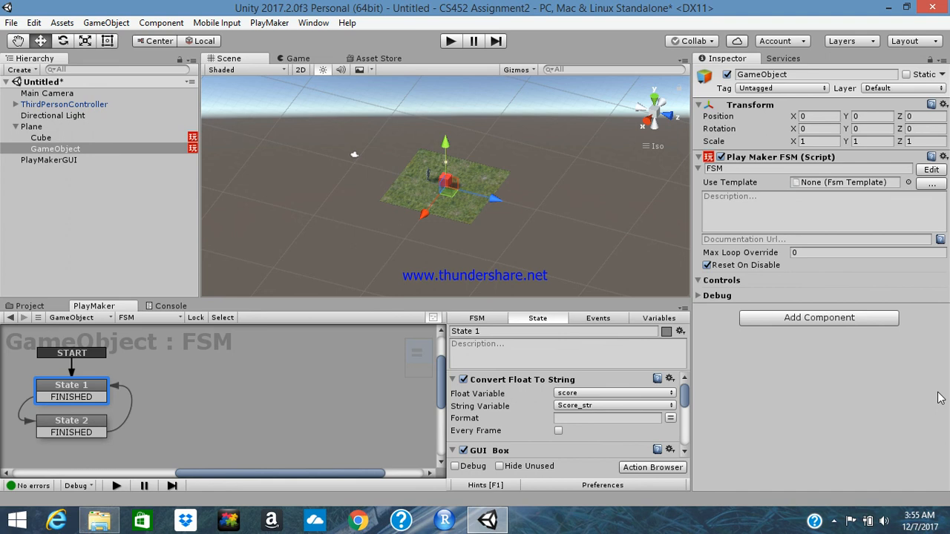
click(833, 521)
click(843, 449)
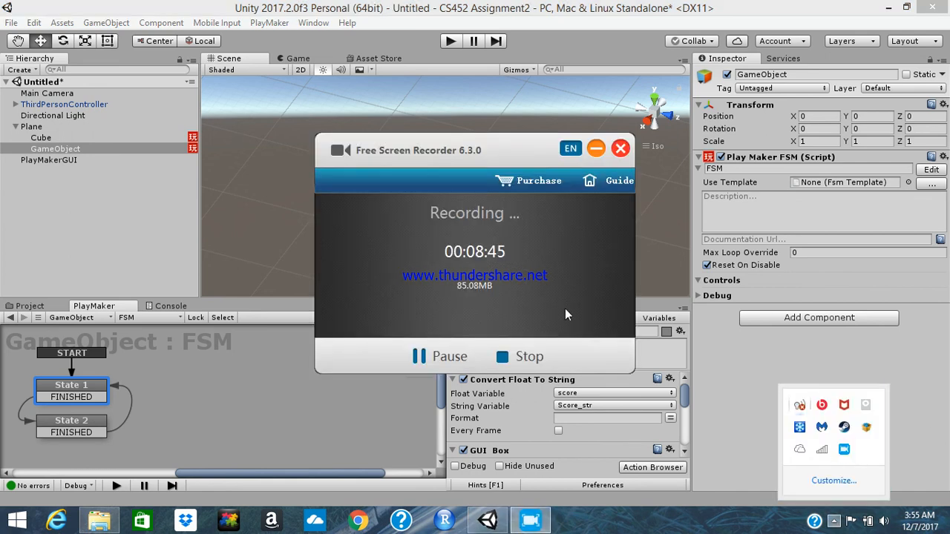